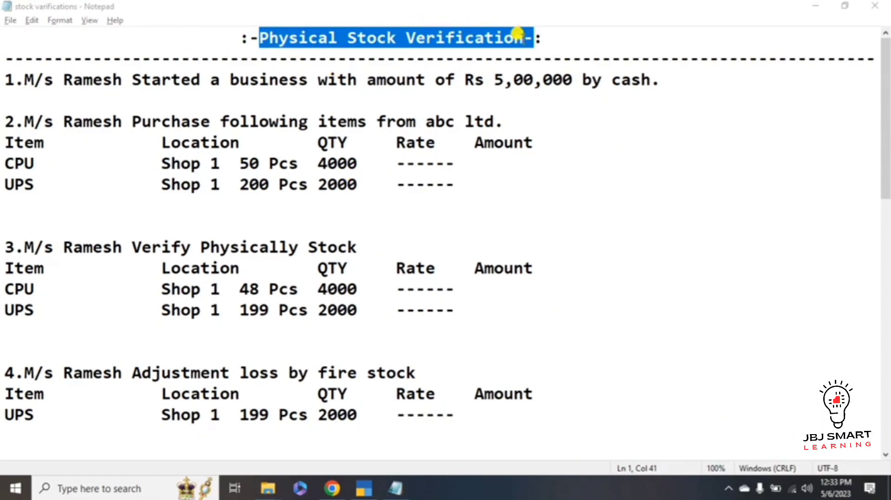
left_click(542, 36)
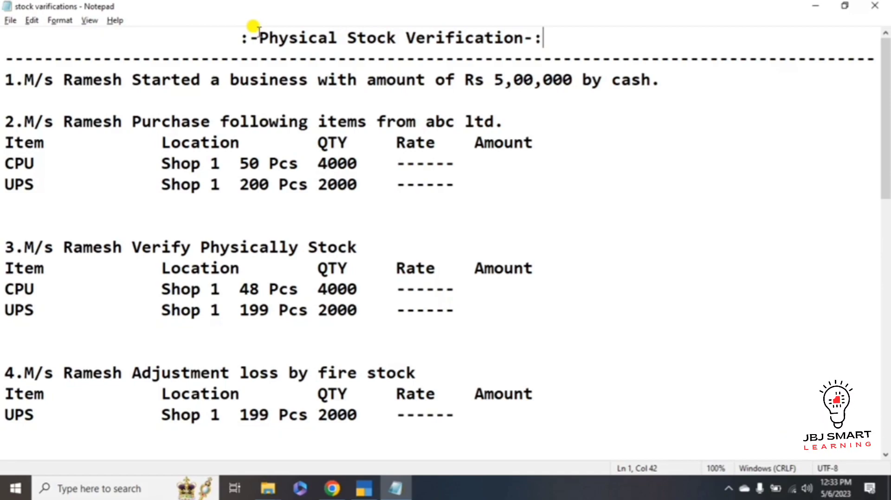
left_click_drag(24, 80, 122, 60)
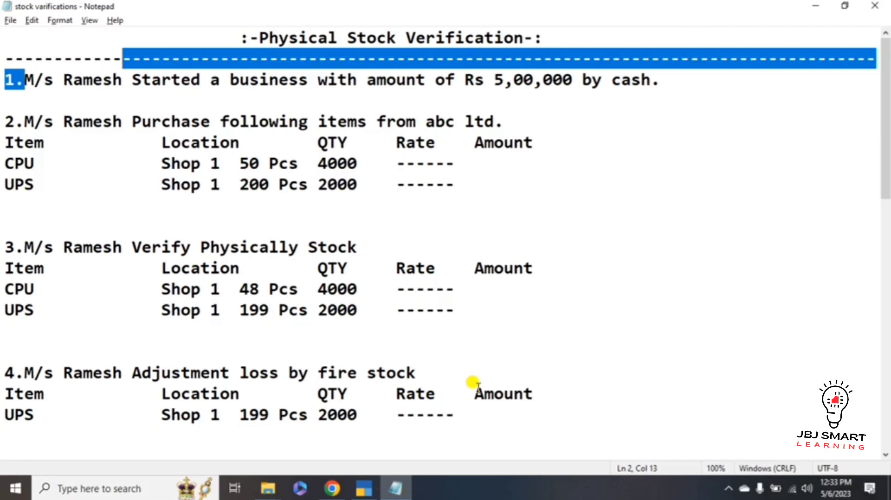
- Switch to TallyPrime and start a new company named M/s Ramesh Trading, using the same name as the mailing name
key("alt+Tab")
key("alt+Tab")
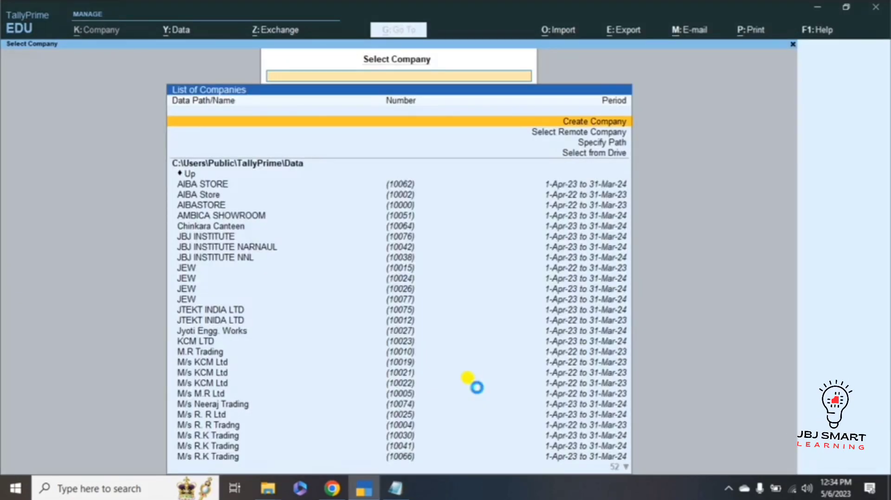
key("Return")
type("M/s")
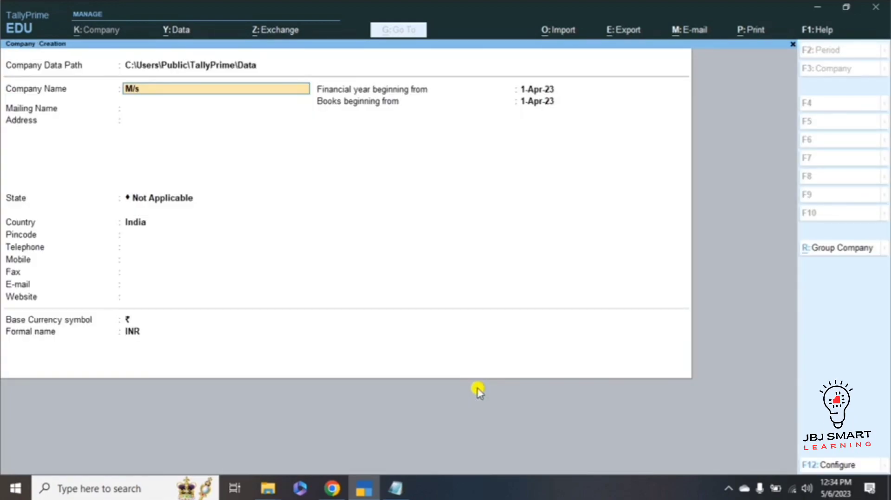
type(" Ramesh Trading")
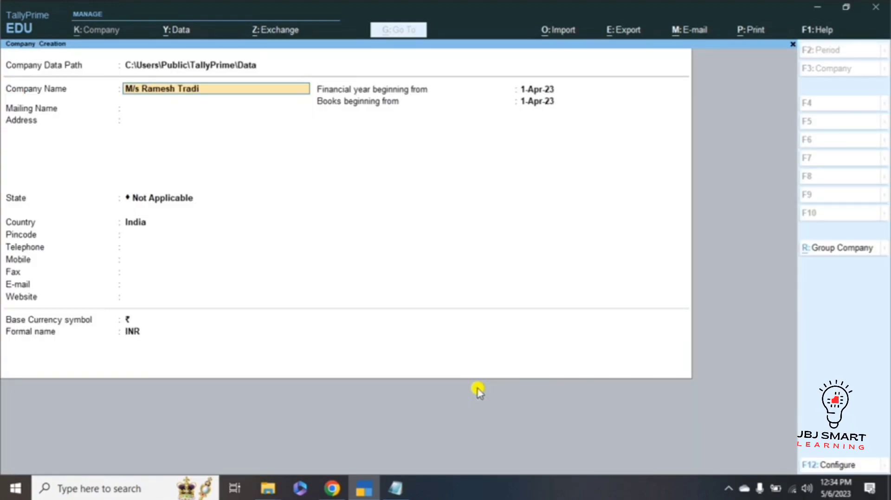
key("Return")
key("Return")
- Fill in the company's address and pincode, and choose Haryana as its state
type("Gurugram")
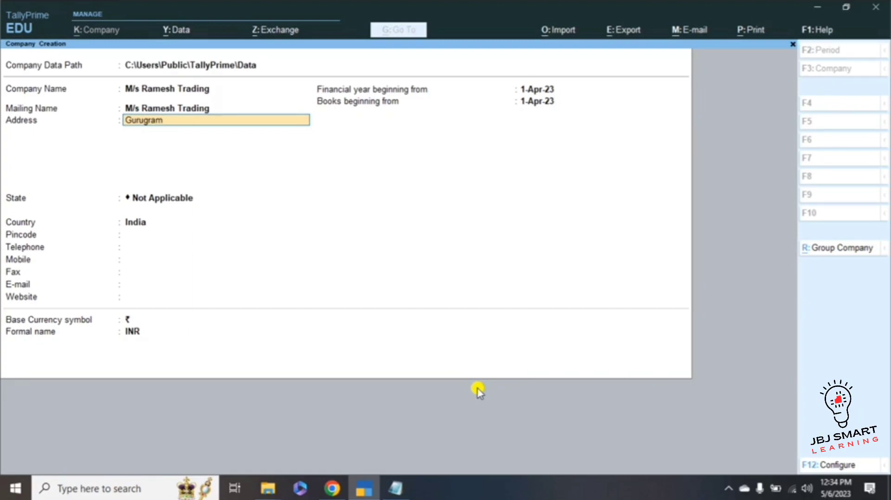
key("Return")
key("Return")
type("Har")
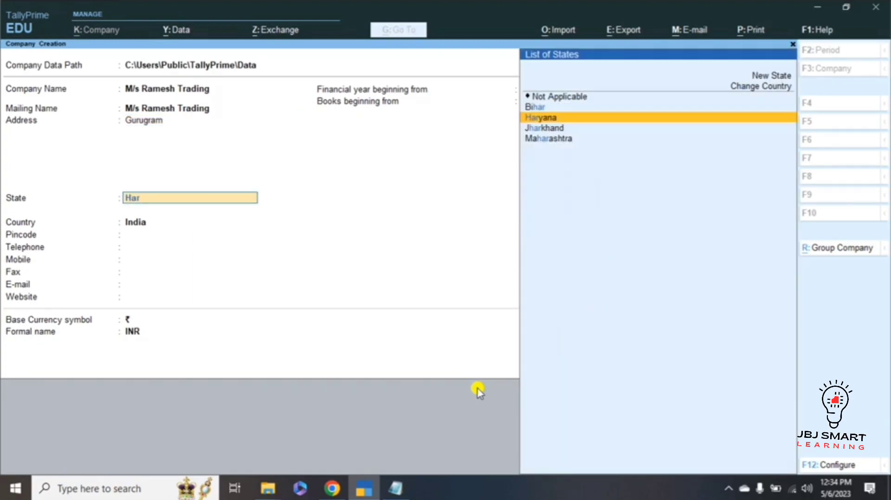
key("Return")
type("122001")
key("Return")
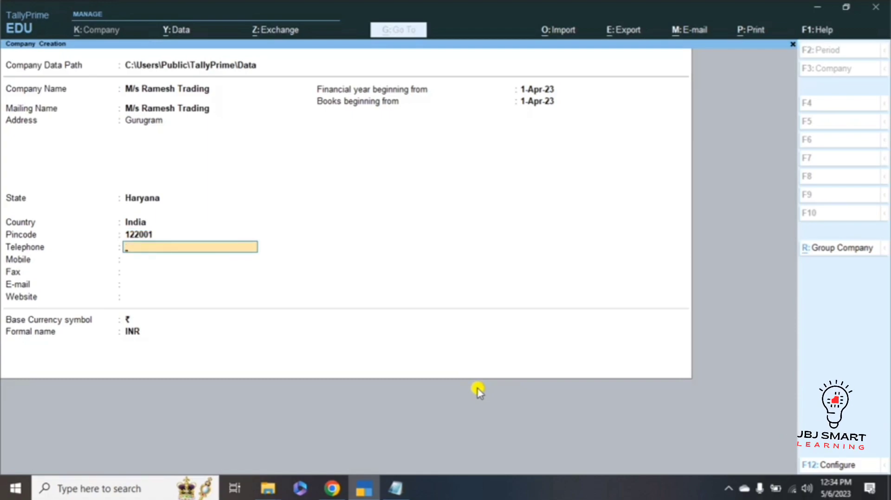
- Leave the telephone, mobile, fax, e-mail and website blank, keep the default currency, and accept the new company
key("Return")
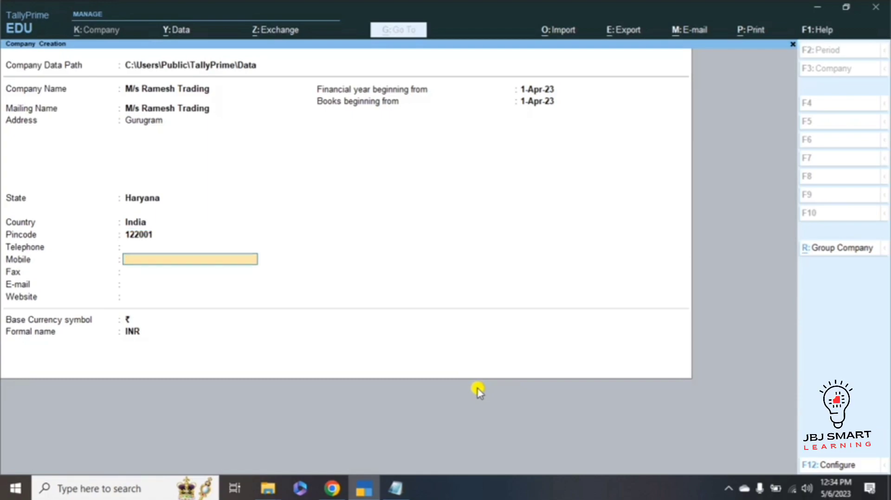
key("Return")
key("Return")
key("Return")
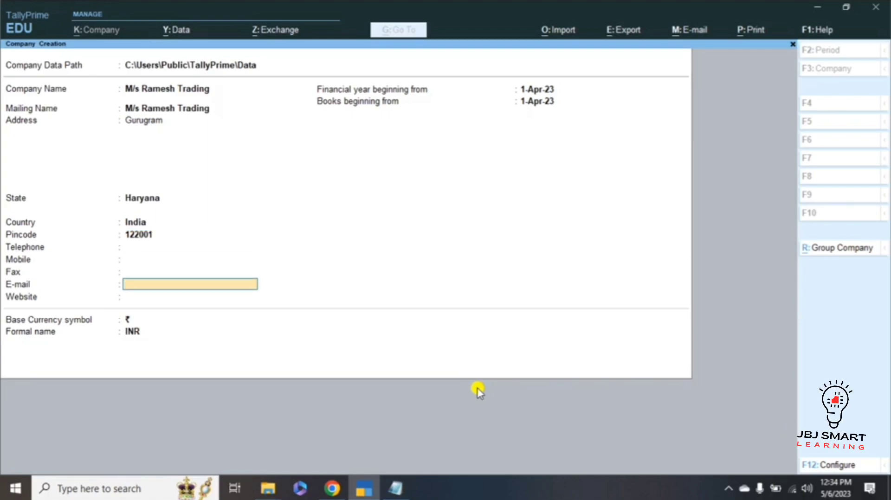
key("Return")
key("Return")
key("Return")
key("Return")
key("Return")
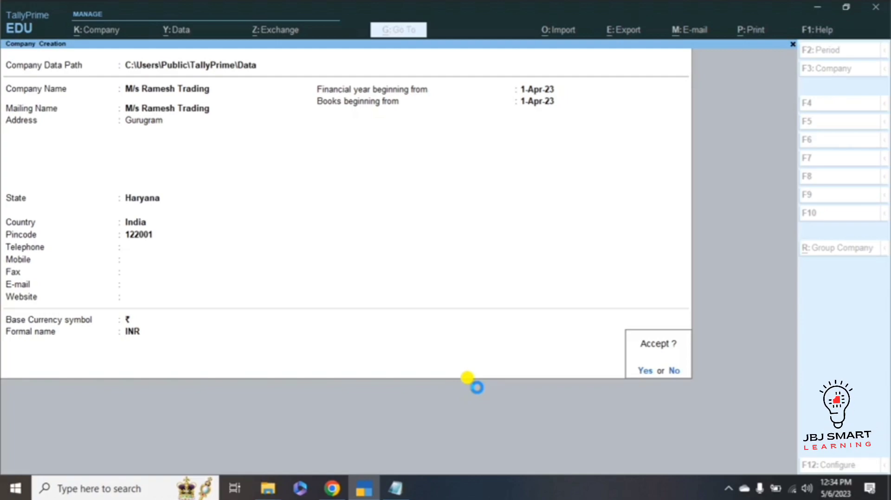
key("Return")
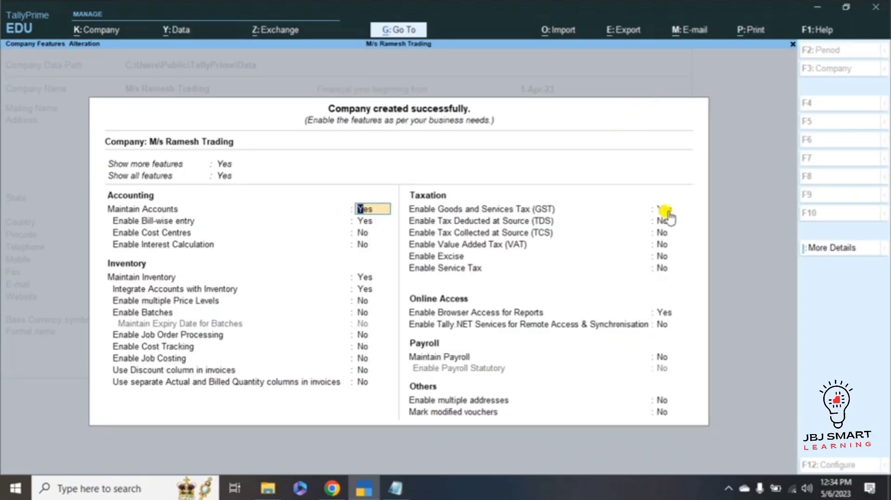
- Disable Goods and Services Tax (GST) in the company features, keep the remaining features at their defaults, and finish the company setup
left_click(666, 213)
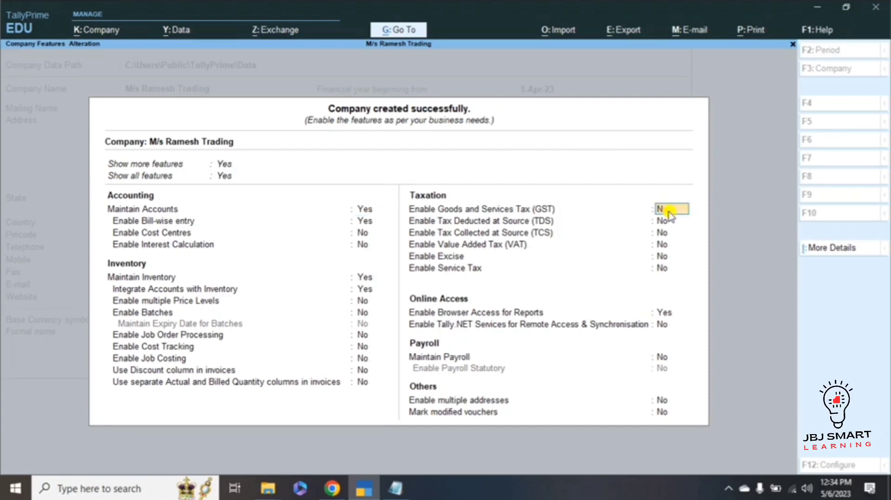
key("Return")
key("Return")
key("Return")
key("Return")
key("Return")
key("Return")
key("Return")
key("Return")
key("Return")
key("Return")
key("Return")
key("Return")
key("Return")
key("Escape")
- Switch to the stock varifications notes in Notepad and examine the Step 1 instructions for the receipt voucher
key("alt+Tab")
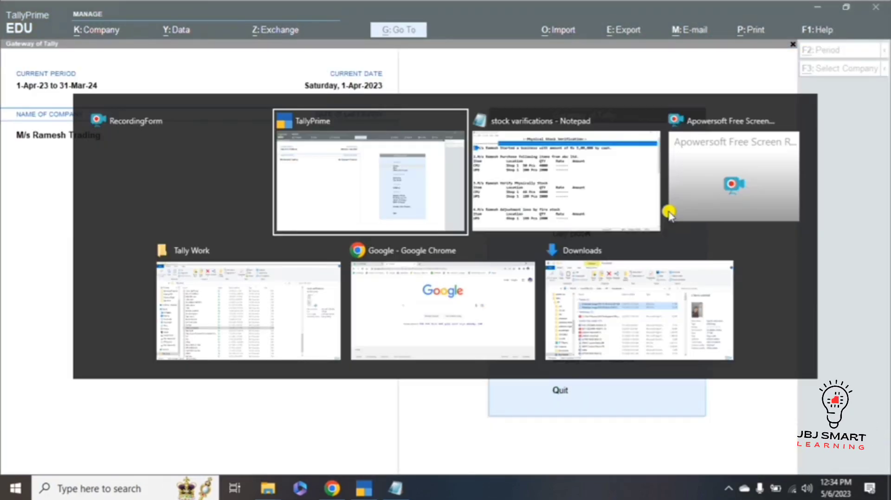
key("alt+Tab")
key("alt+Tab")
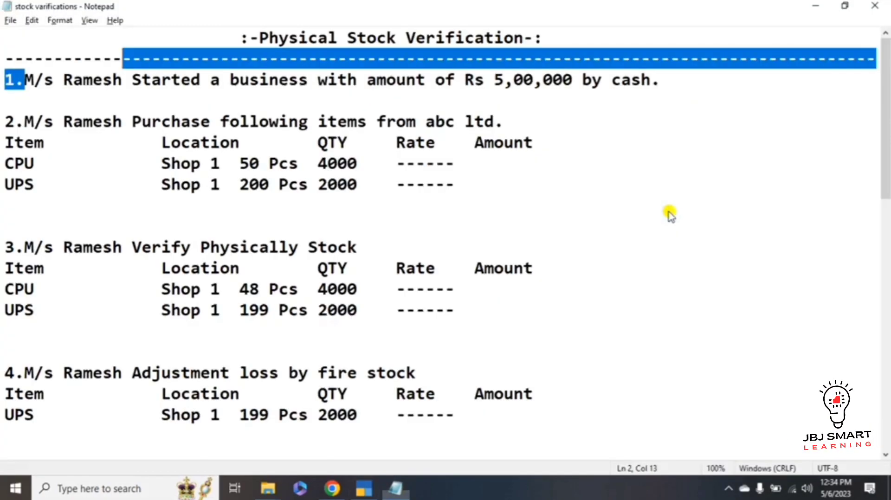
key("Down")
key("Down")
key("Down")
key("Down")
key("Down")
key("Down")
key("Down")
key("Down")
key("Down")
key("Down")
key("Down")
key("Down")
key("Down")
key("Down")
key("Down")
key("Down")
key("Down")
key("Down")
key("Down")
key("Down")
key("Down")
key("Down")
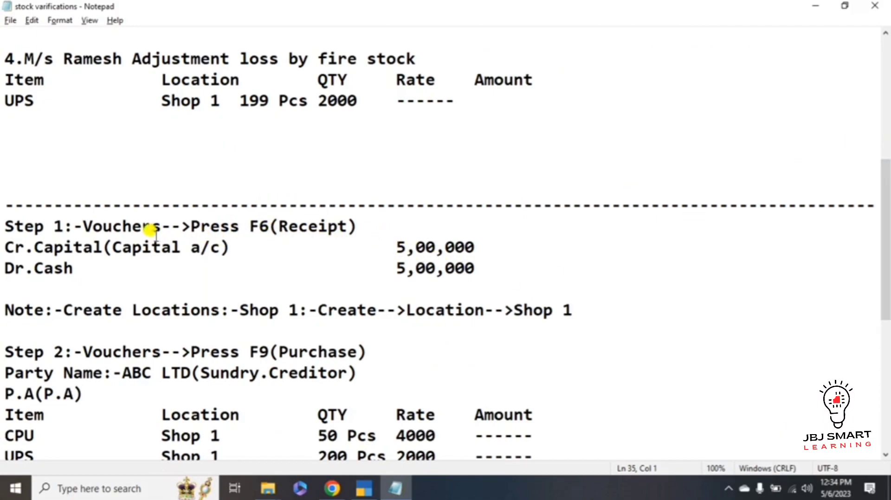
double_click(110, 232)
- Return to TallyPrime and open a new Receipt voucher
key("alt+Tab")
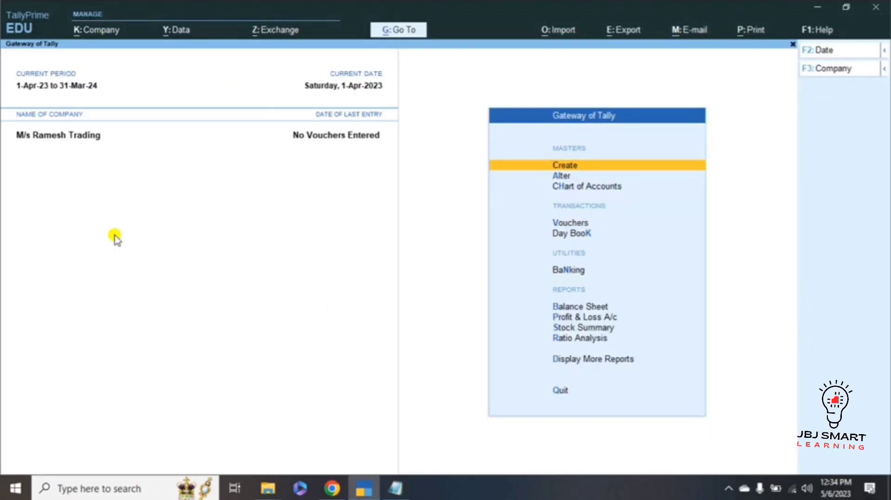
key("Down")
key("Down")
key("Down")
key("Down")
key("Up")
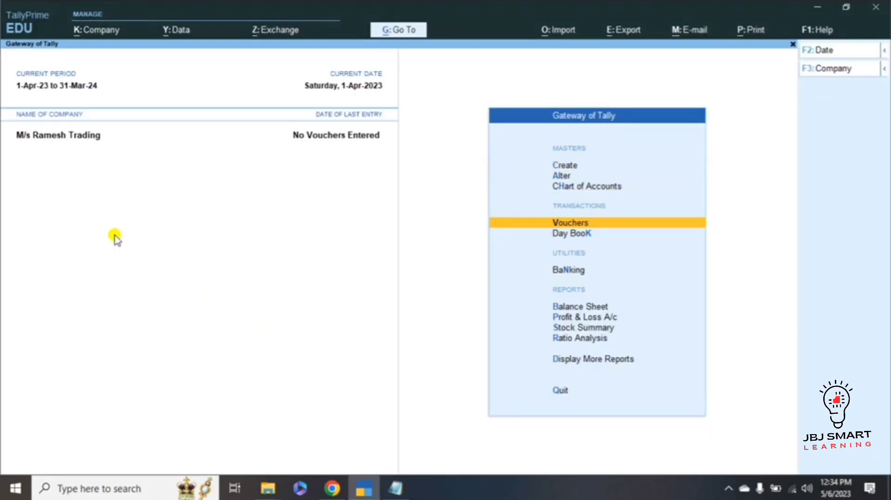
key("Return")
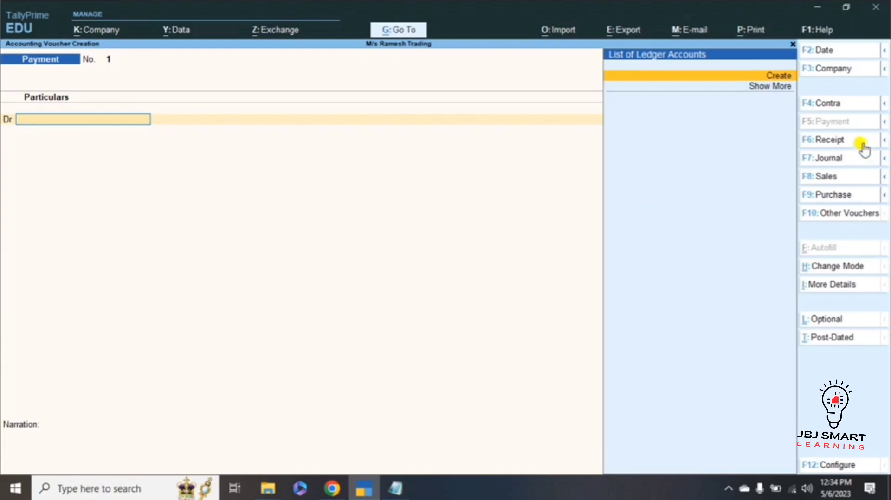
key("ctrl")
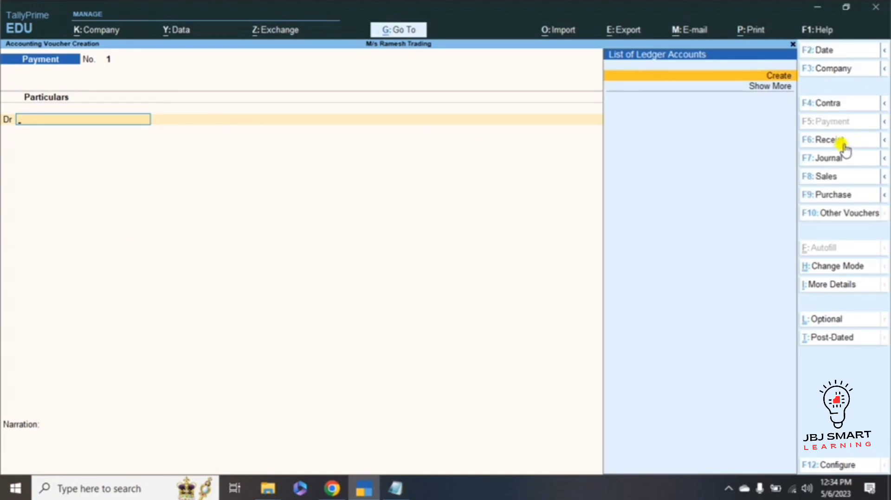
left_click(839, 140)
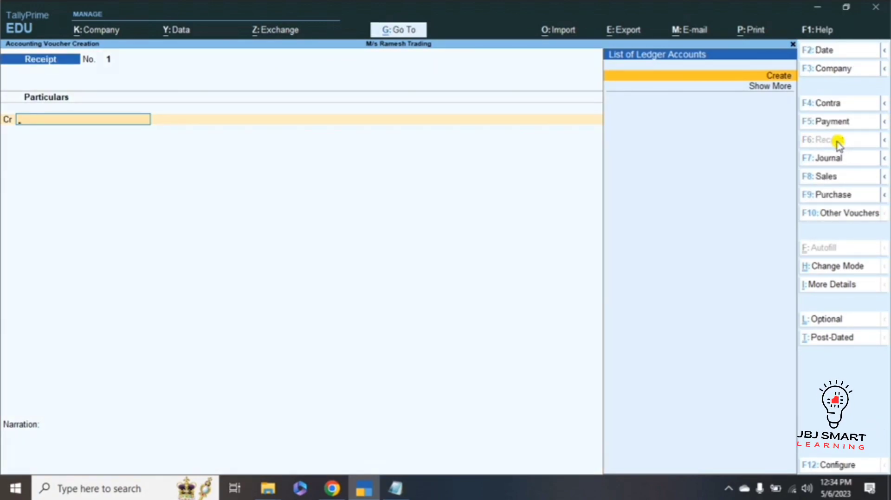
- Create a new ledger for the voucher's credit entry and name it Capital A/c, without an alias
key("Return")
type("Ca")
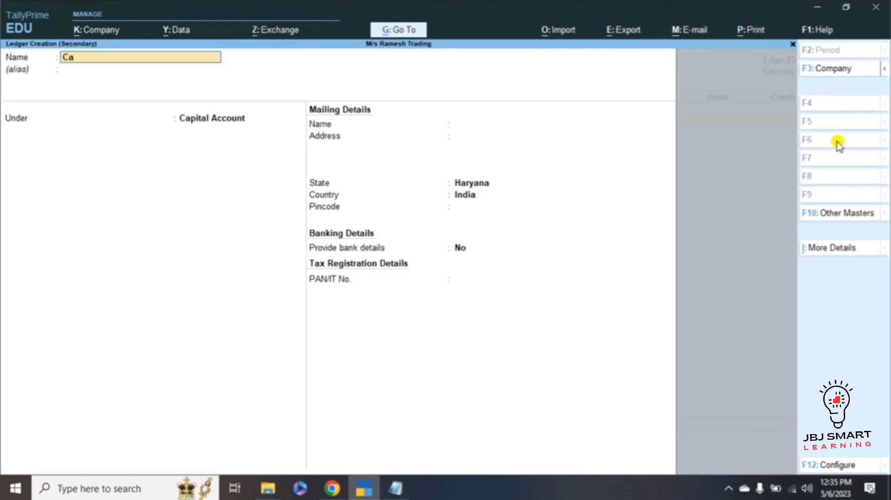
type("pital Ac/")
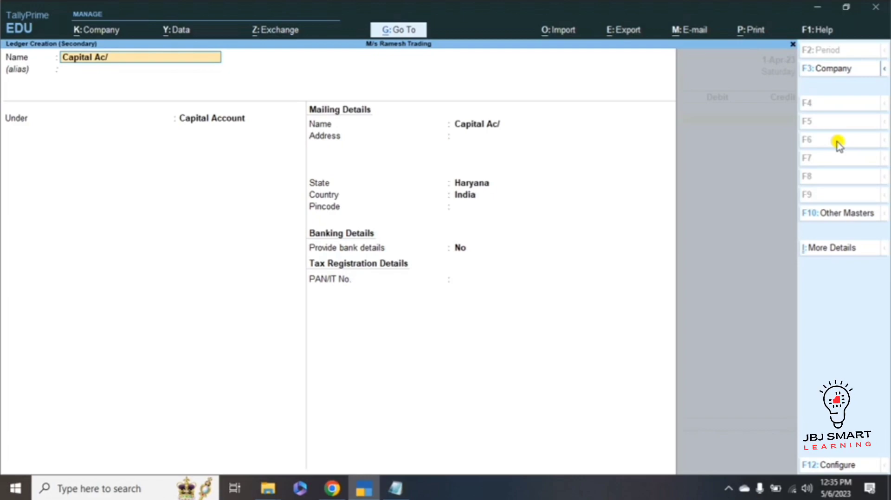
key("BackSpace")
key("BackSpace")
type("/c")
key("Return")
key("Return")
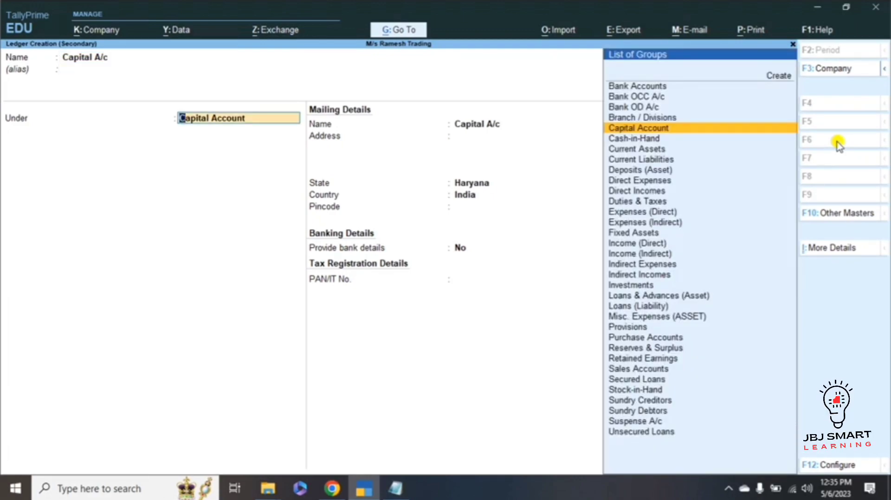
- Place the ledger under the Capital Account group, keep its other details at their defaults, and save it
key("Return")
key("Return")
key("Return")
key("Return")
key("Return")
key("Return")
key("Return")
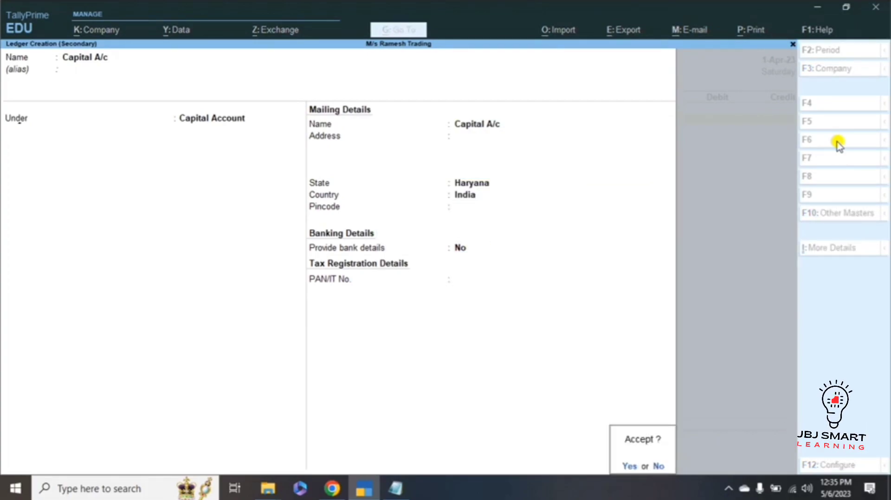
key("Return")
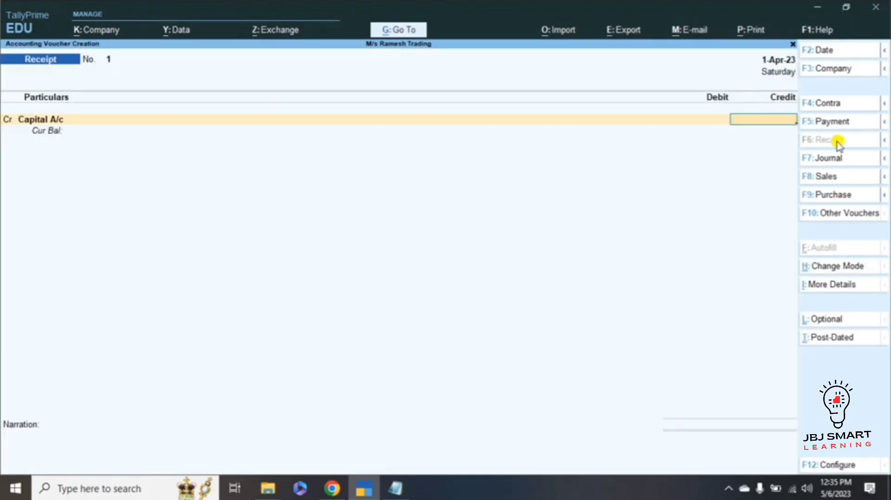
- Credit Capital A/c with 5,00,000 and debit Cash with the same amount in the receipt voucher
key("alt+Tab")
key("alt+Tab")
type("500000")
key("Return")
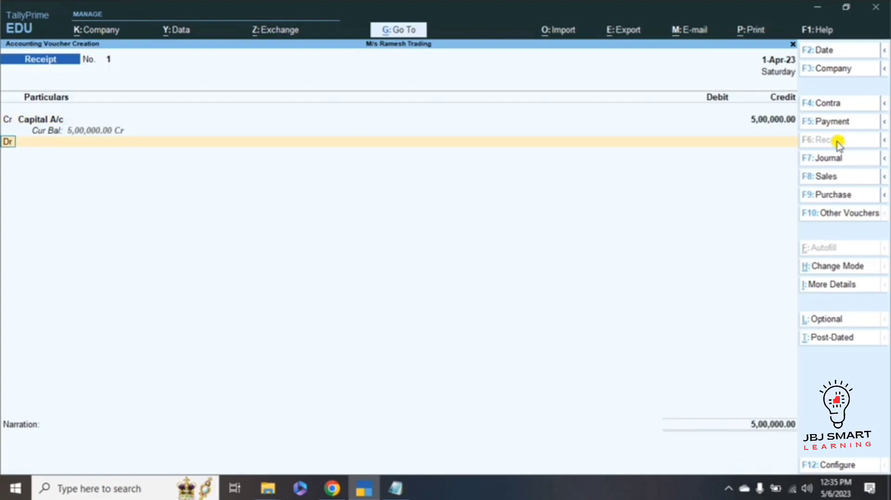
key("Return")
key("Down")
key("Return")
key("Return")
key("Return")
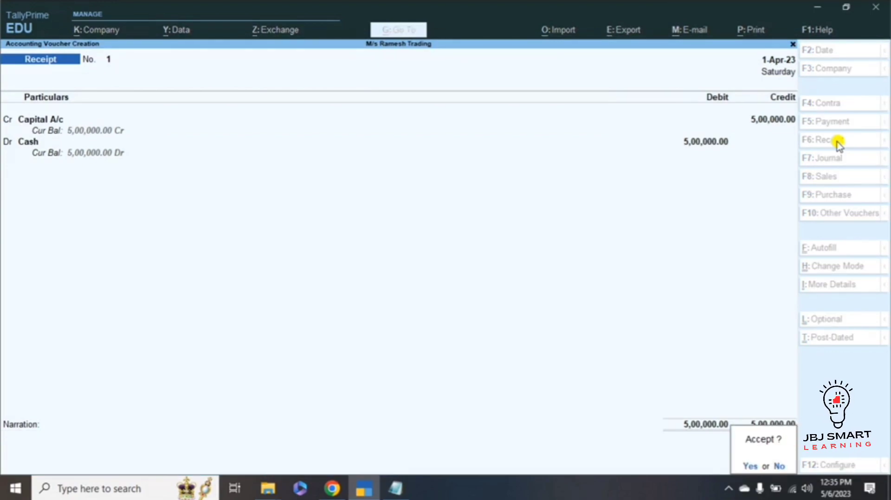
- Add the narration "Introducing capital into business worth of Rs 5,00,000", save the receipt voucher, and leave voucher entry
type("n")
type("In")
type("troduc")
type("ing capi")
type("ial into")
type(" business w")
type("ot")
key("BackSpace")
type("rth")
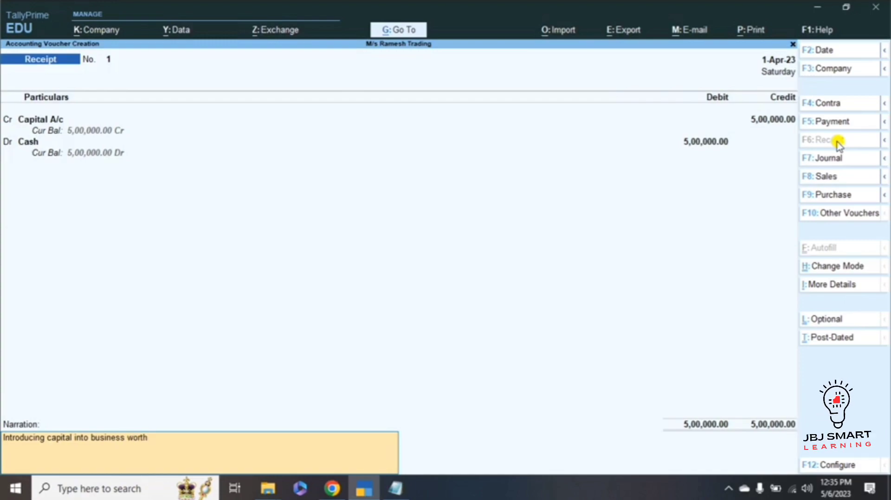
type(" of Rs 5,00,000")
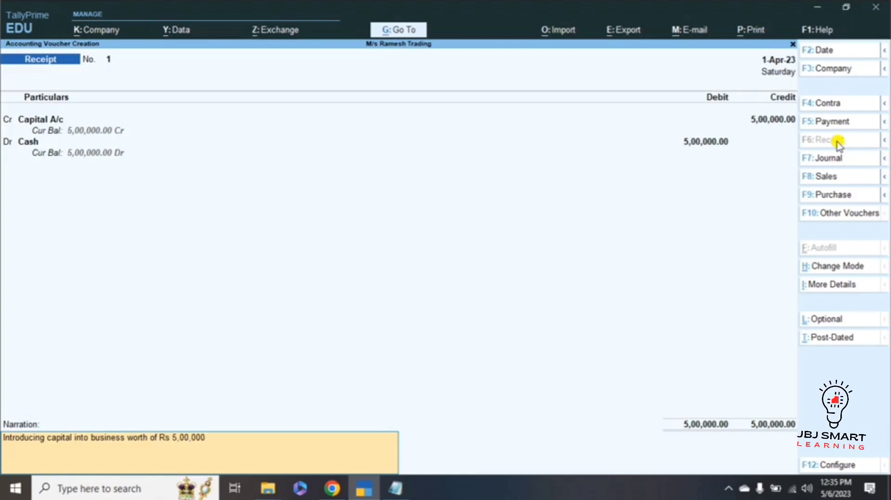
key("Return")
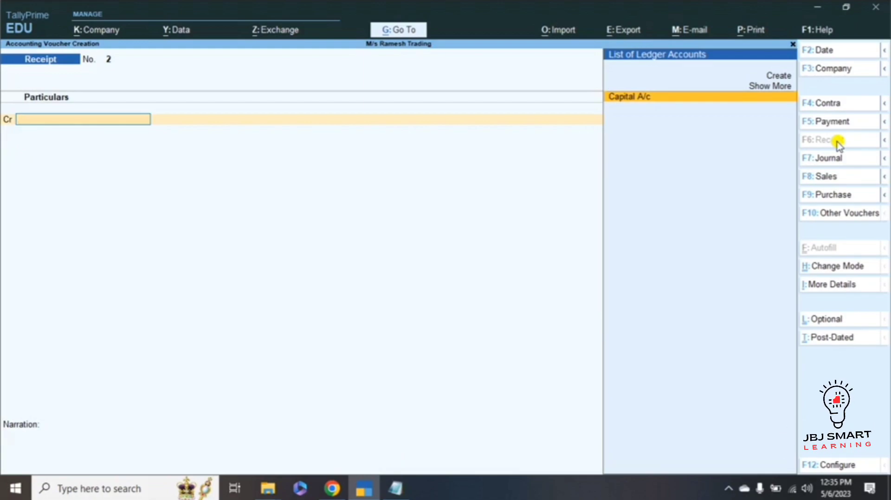
key("Escape")
key("y")
- Check the location instructions in the Notepad file, and start creating a new Location master in TallyPrime
key("alt+Tab")
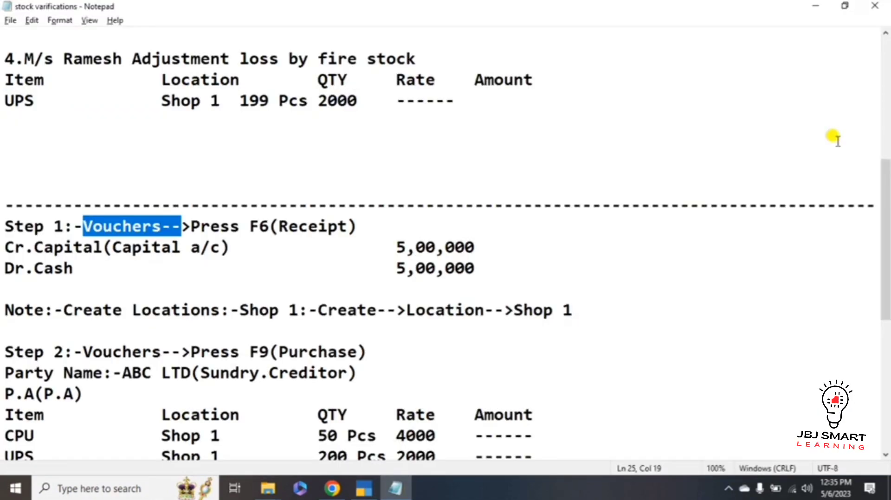
key("Down")
key("Down")
key("Down")
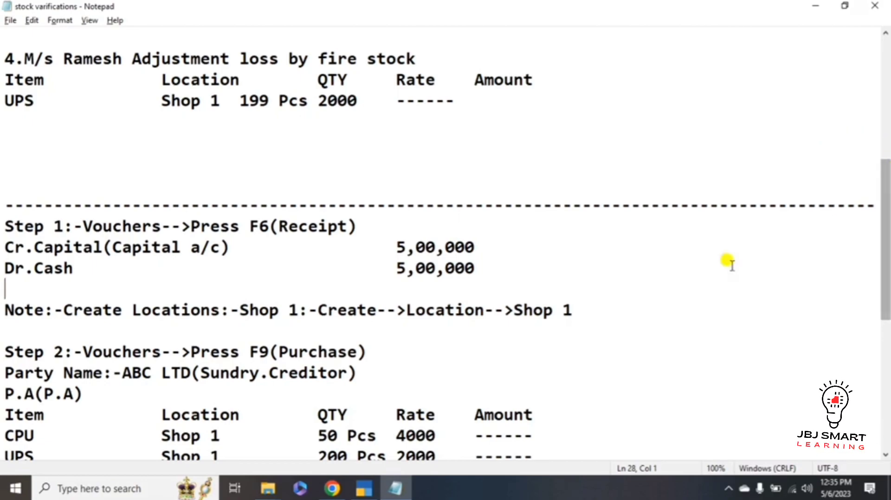
key("alt+Tab")
key("Up")
key("Up")
key("Up")
key("Return")
key("Down")
key("Down")
key("Down")
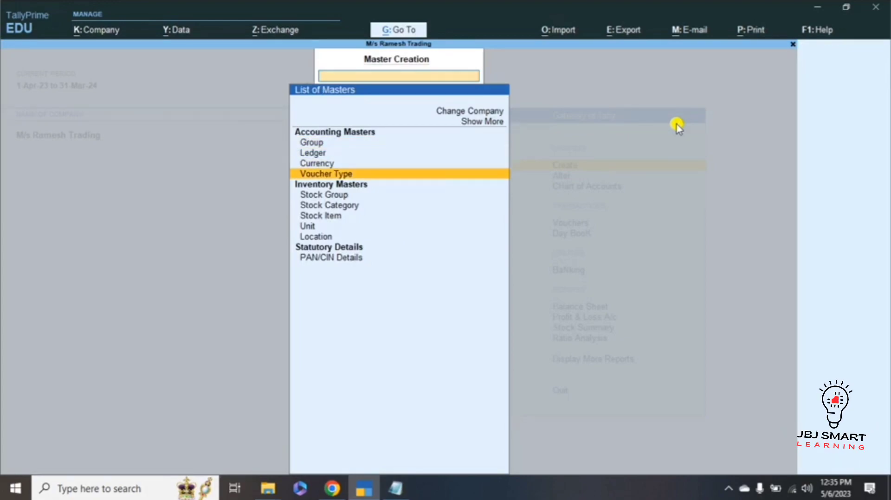
key("Down")
key("Down")
key("Down")
key("Down")
key("Down")
key("Return")
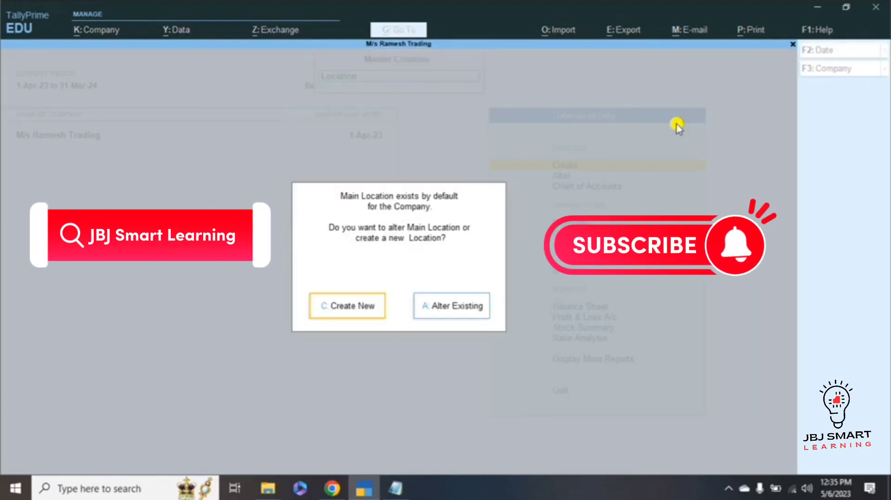
key("c")
- Name the location Shop 1 under Primary, enter its city as the address, save it, and return to the Gateway of Tally
key("alt+Tab")
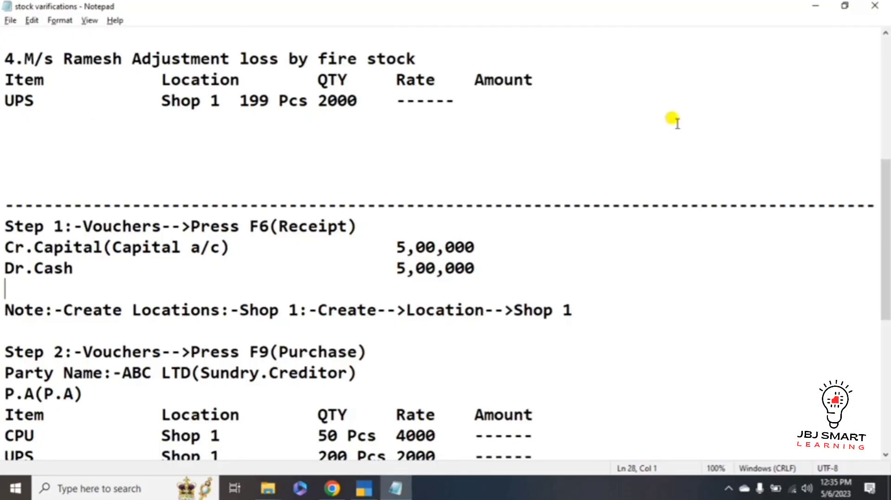
key("alt+Tab")
type("Shop 1")
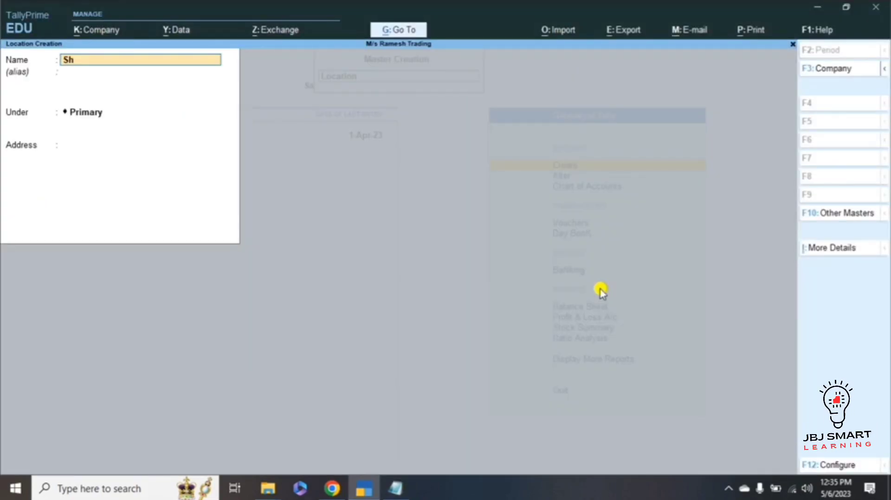
key("Return")
key("Return")
key("Return")
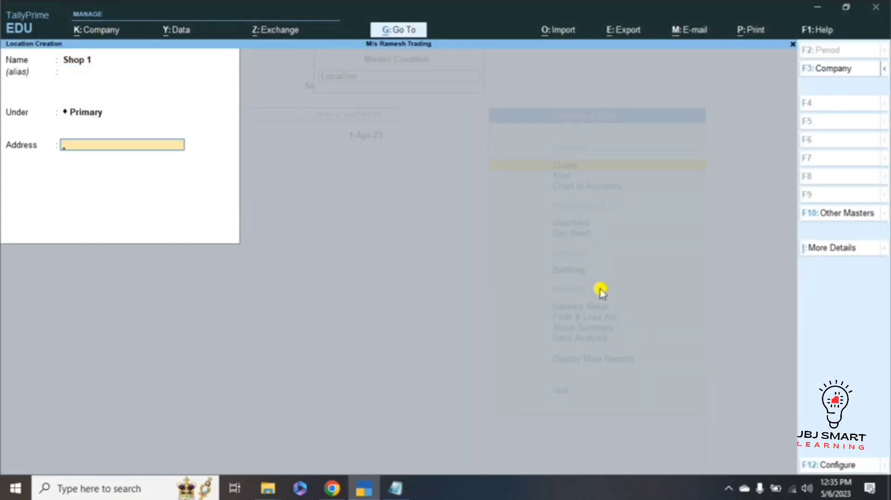
type("Gurugram")
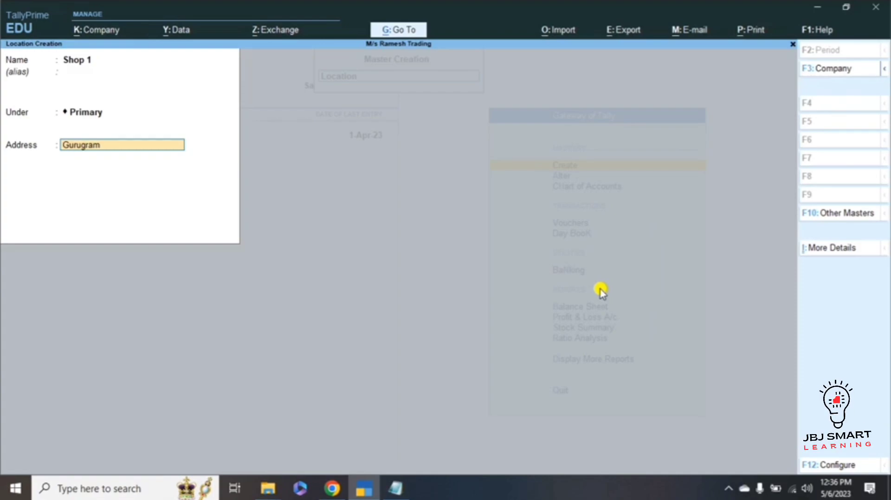
key("Return")
key("Return")
key("Return")
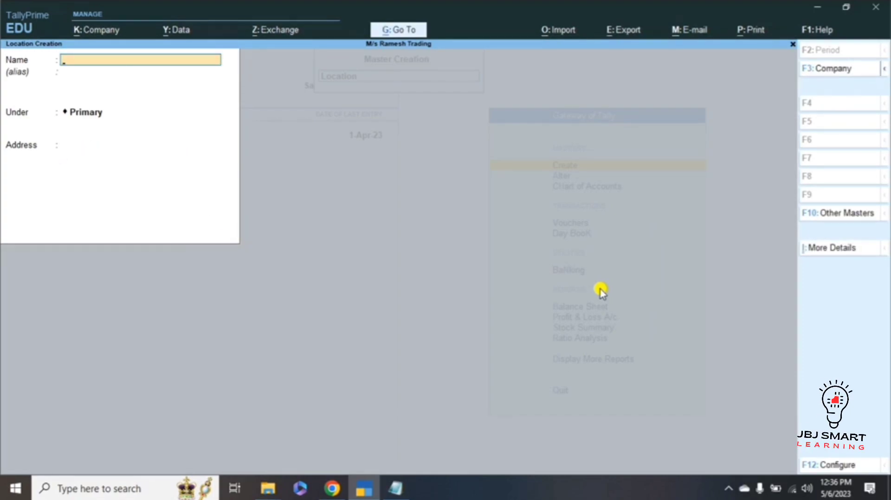
key("Escape")
key("Escape")
key("Escape")
key("Escape")
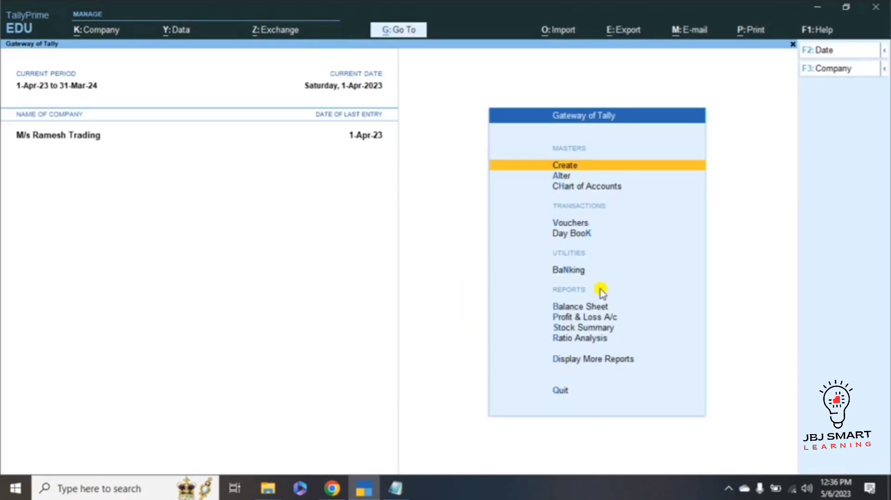
- Switch to Notepad and read the Step 2 purchase details: party, items, location, quantities and rates
key("alt+Tab")
key("Down")
key("Down")
key("Down")
key("Down")
key("Down")
key("Down")
key("Down")
key("Down")
key("Down")
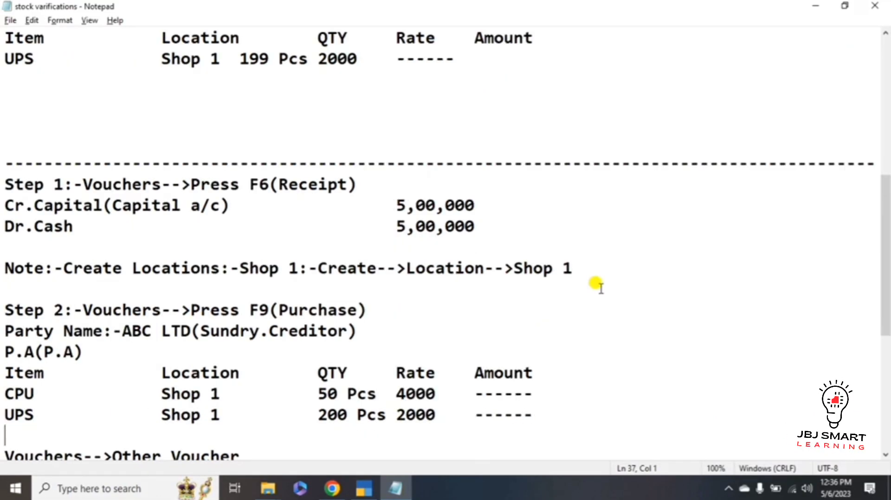
key("Down")
key("Down")
key("Down")
key("Down")
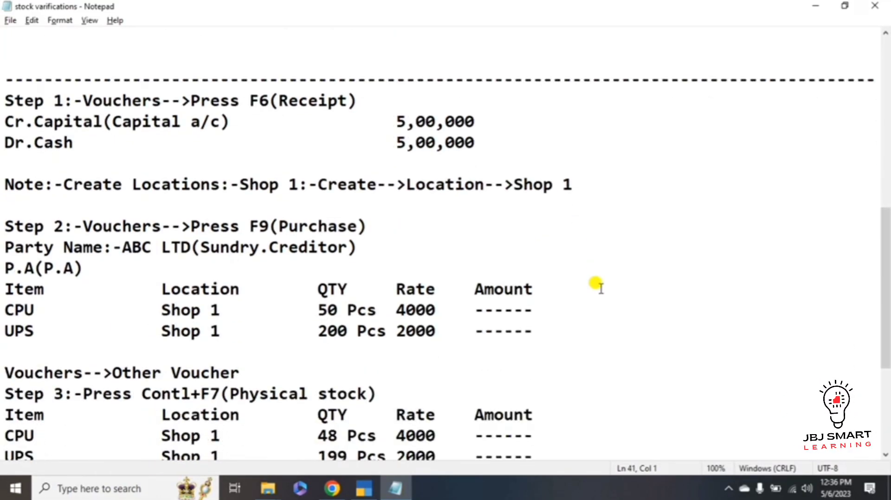
key("Down")
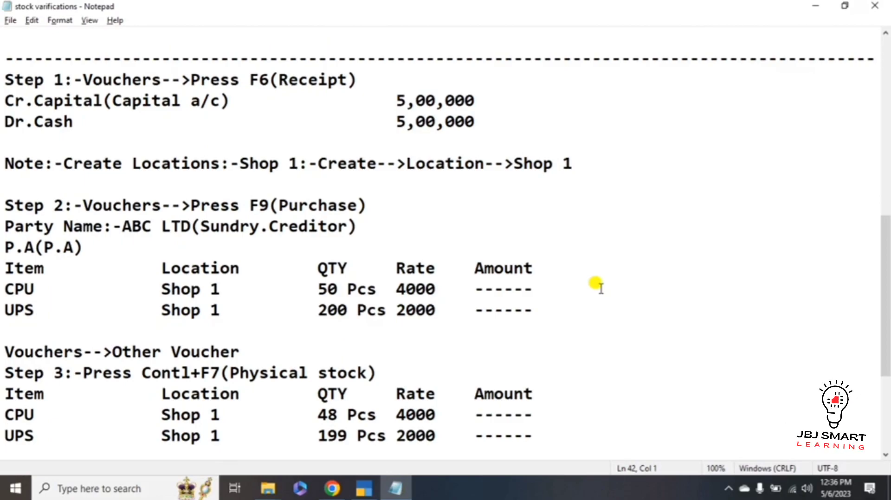
left_click_drag(123, 225, 183, 227)
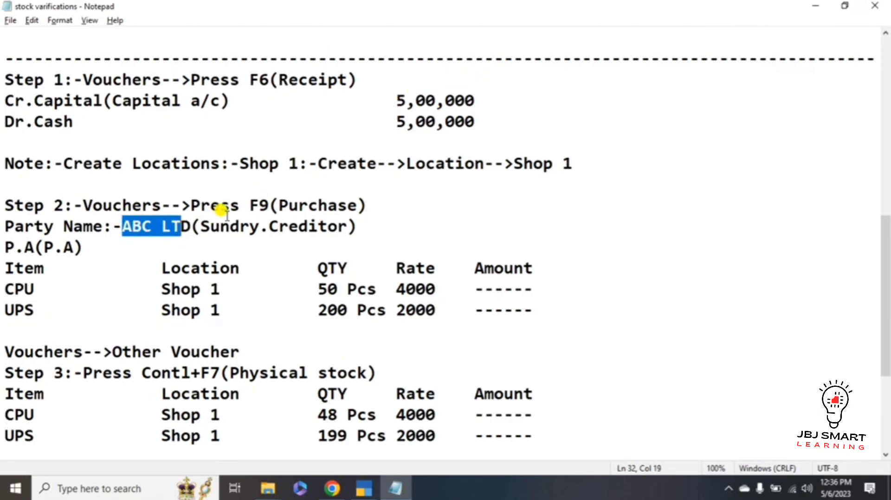
left_click(171, 352)
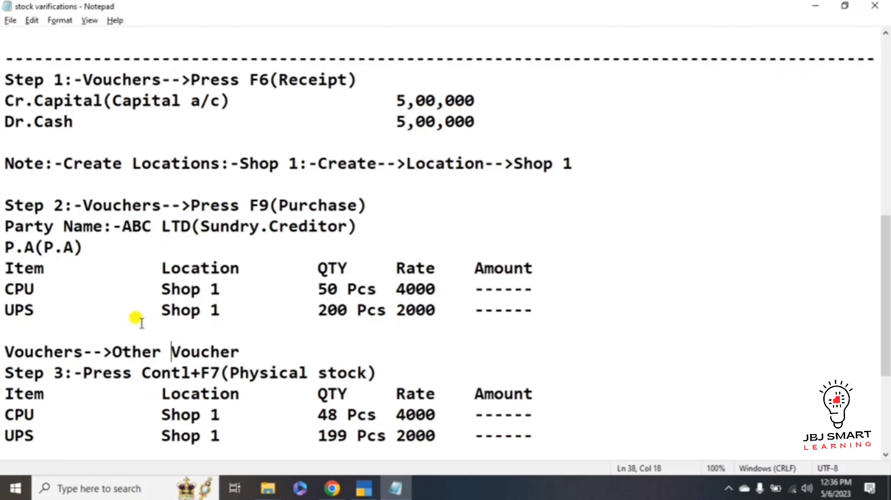
- Start a purchase voucher in TallyPrime with supplier invoice number 121 dated 1-Apr-23
key("alt+Tab")
key("Down")
key("Down")
key("Down")
key("Return")
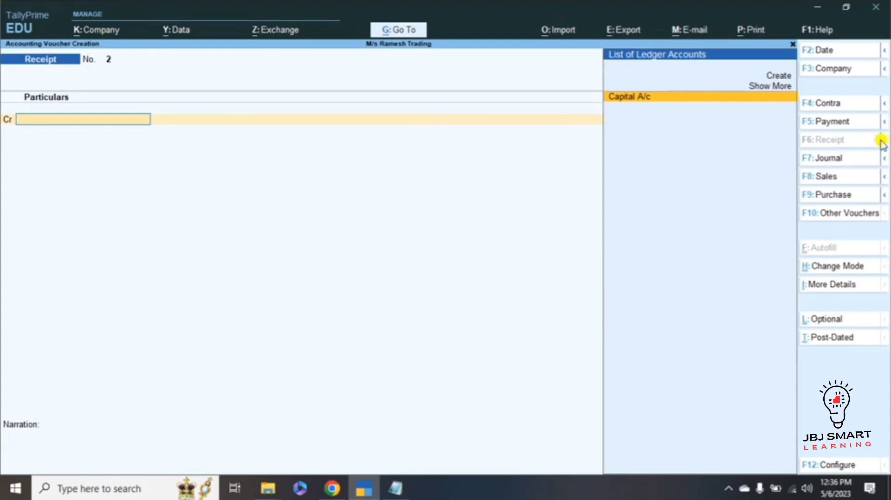
left_click(823, 199)
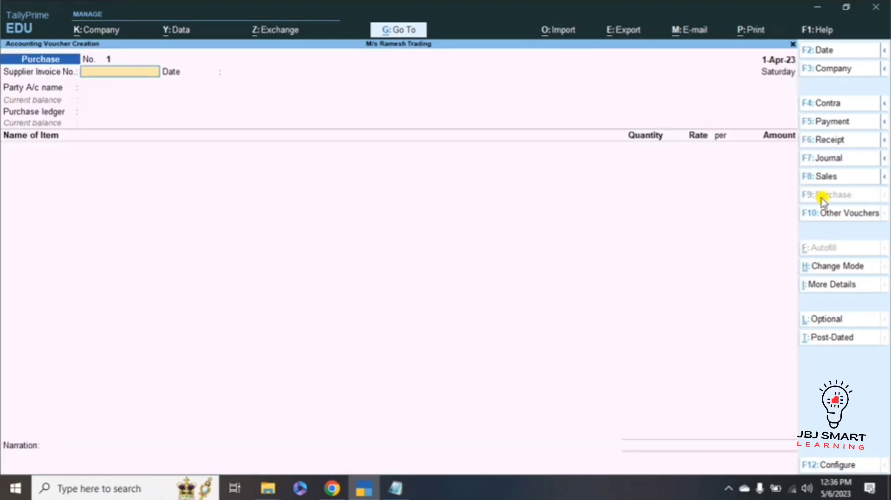
type("121")
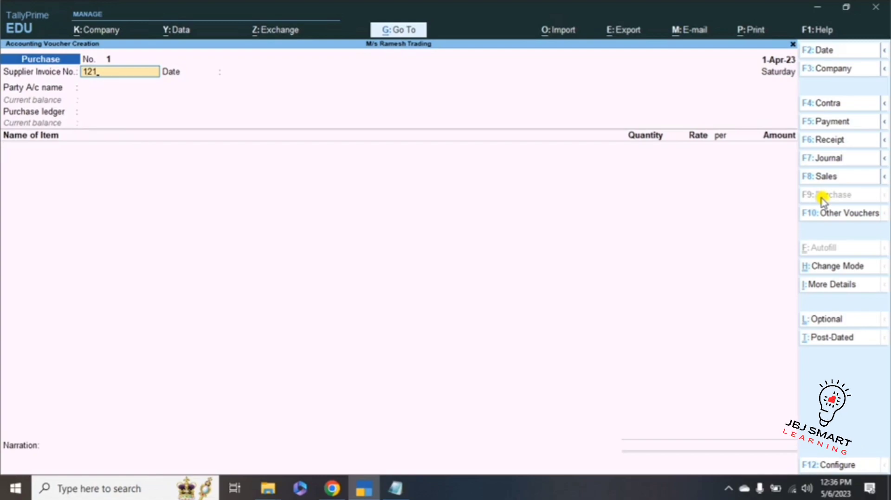
key("Return")
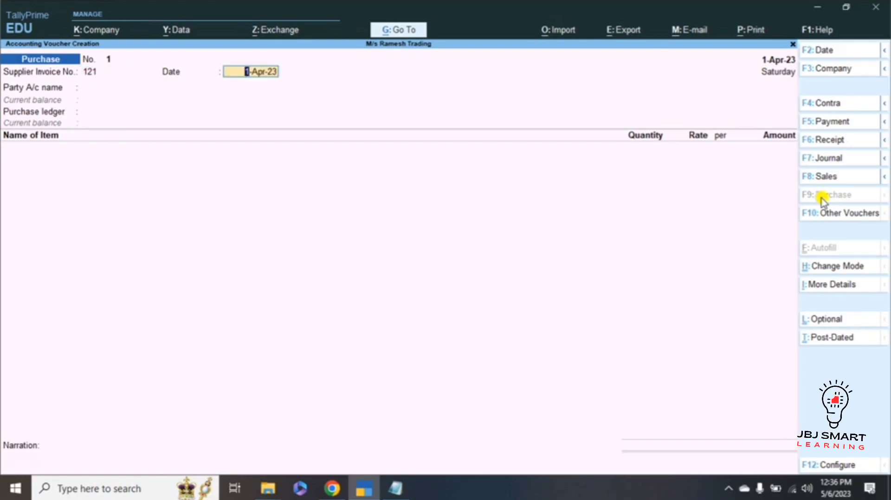
key("Return")
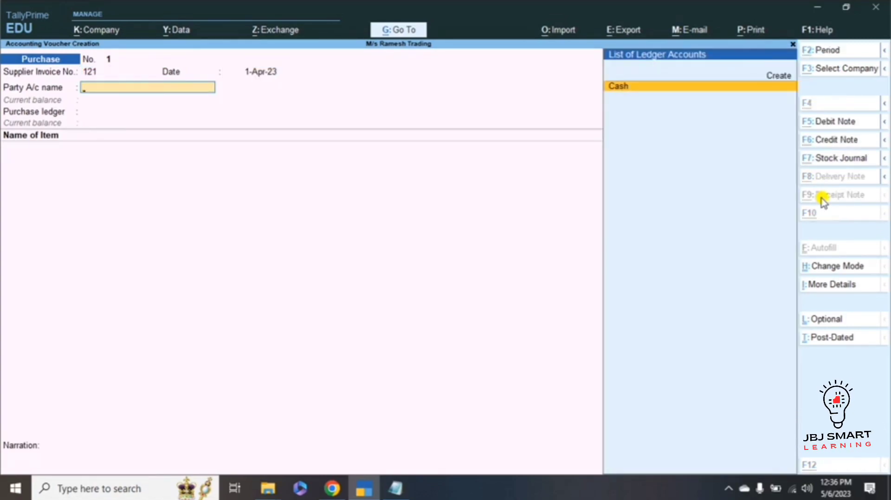
- Check the party name in the notes and create a new party ledger from the purchase voucher, named ABC Ltd
key("alt+Tab")
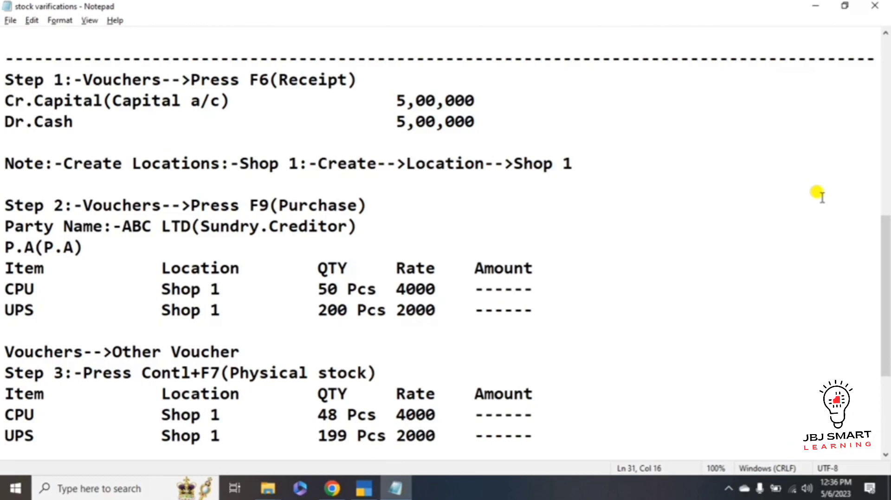
key("alt+Tab")
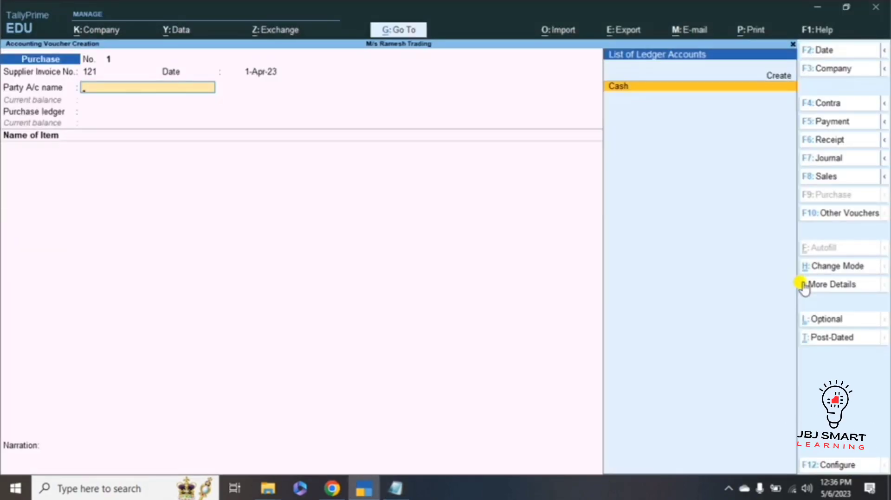
key("Return")
type("A")
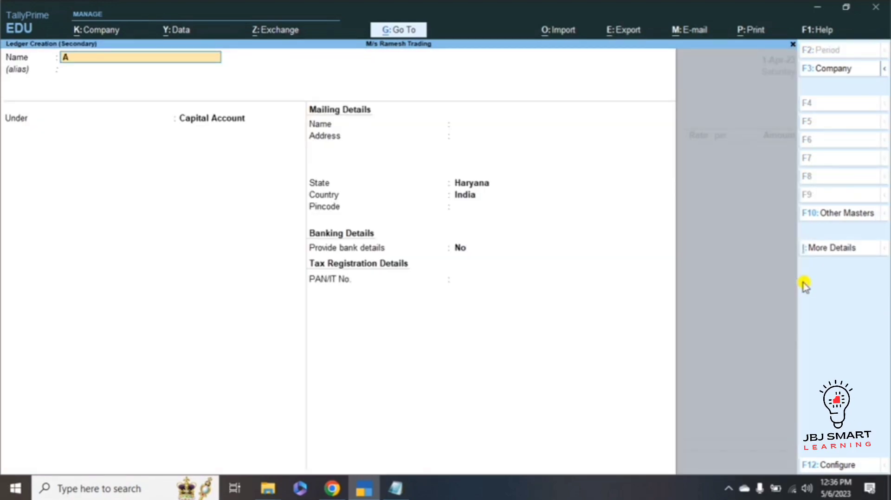
type("BC Ltd")
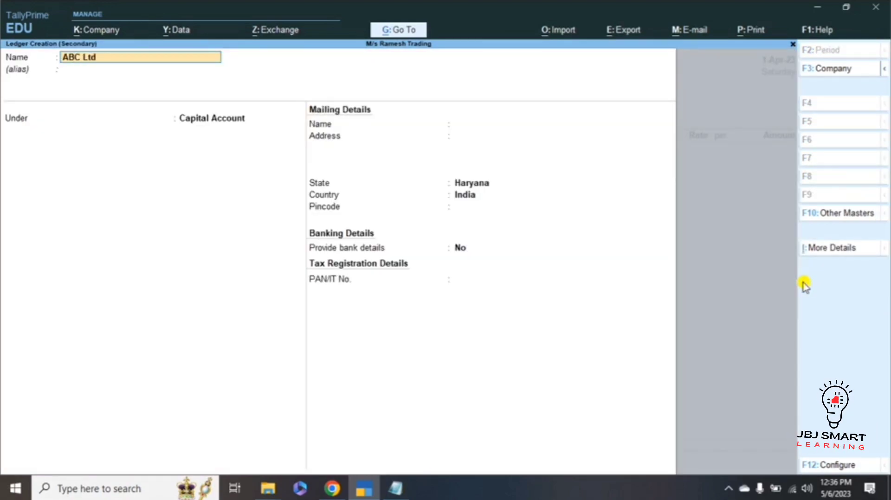
key("Return")
- Place the ledger under Sundry Creditors, keeping bill-by-bill balances, the credit settings and the mailing name at their defaults
type("S")
key("Down")
key("Down")
key("Down")
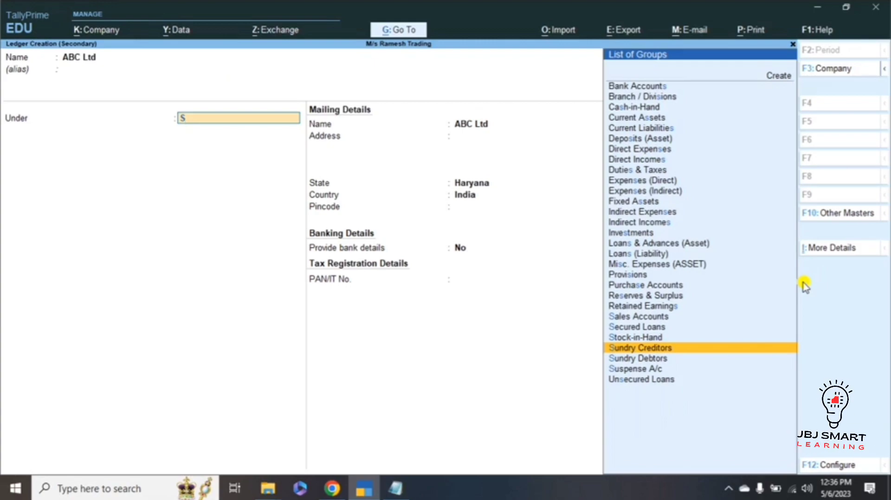
key("Return")
key("Return")
key("Return")
key("Return")
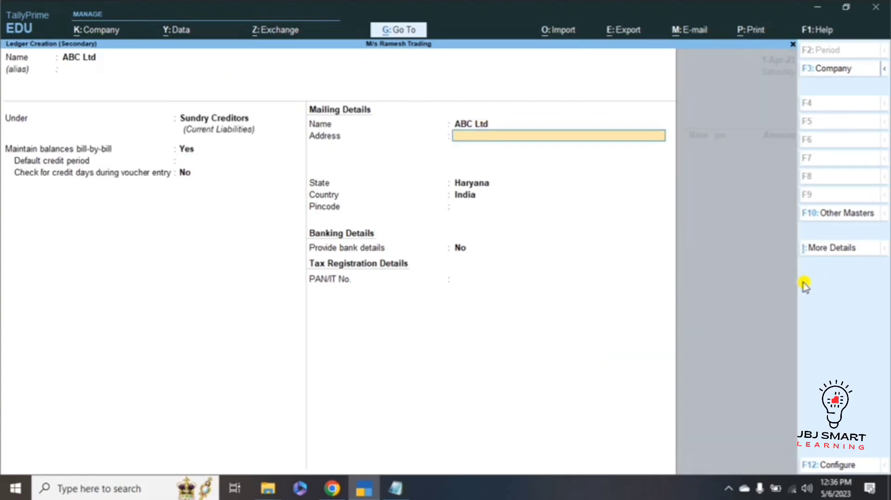
- Enter the supplier's mailing address and pincode, keep Haryana, India and no bank details, leave PAN blank, and save the ledger
type("SEc")
key("BackSpace")
key("BackSpace")
type("ec 49")
key("Return")
type("Gurugram")
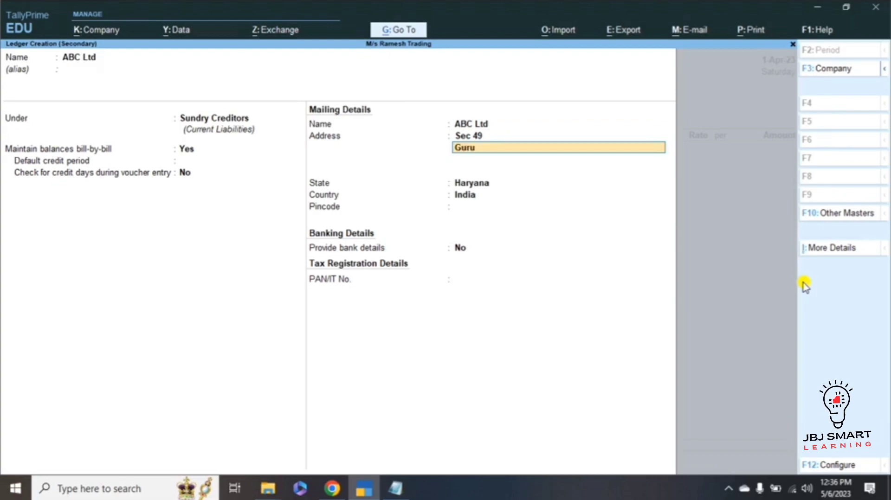
key("Return")
key("Return")
key("Return")
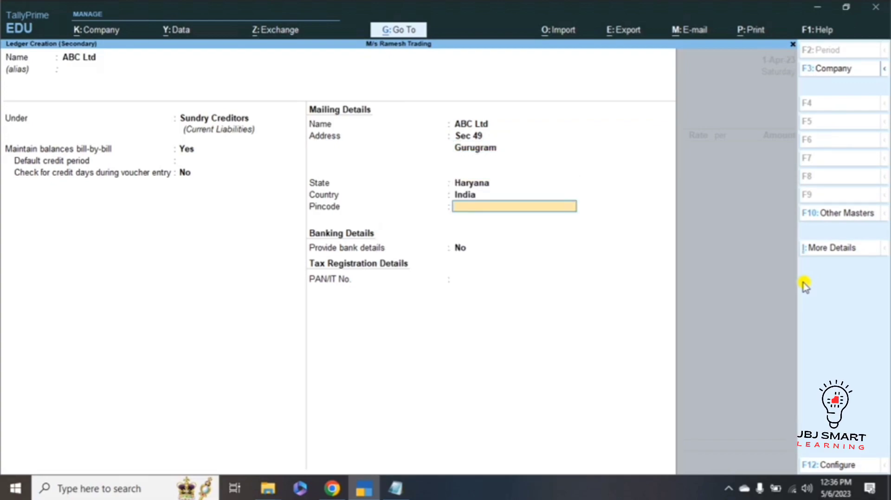
type("122001")
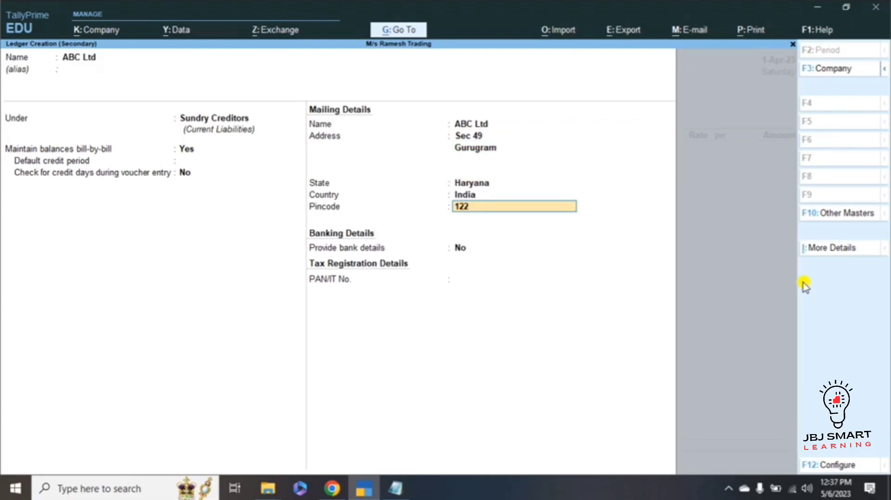
key("Return")
key("Return")
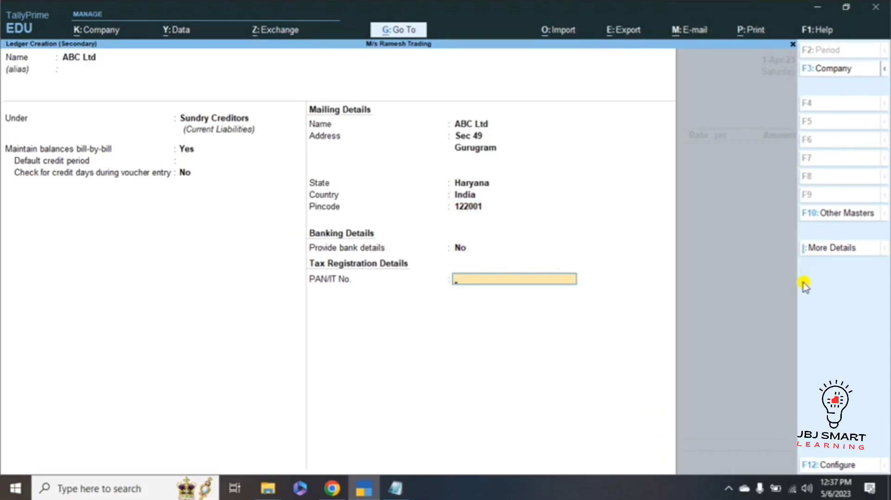
key("Return")
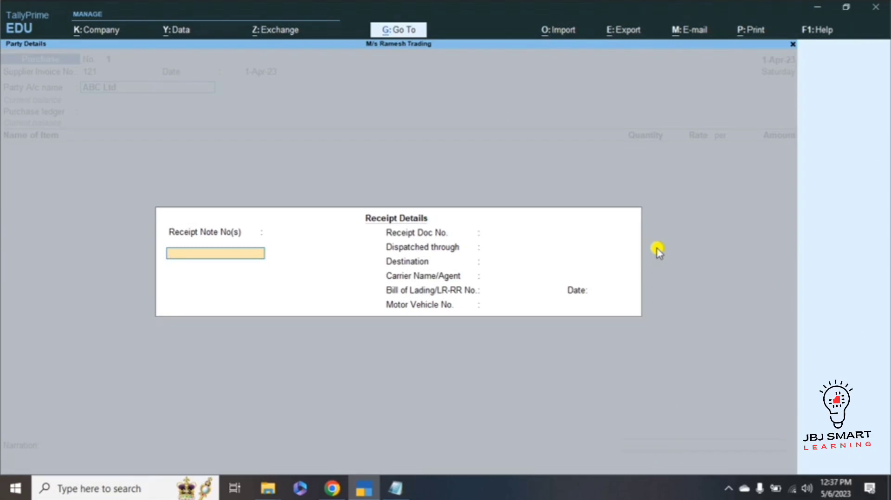
- Leave all receipt details of the ABC Ltd purchase blank, including the receipt note, dispatch, carrier and vehicle fields
key("Return")
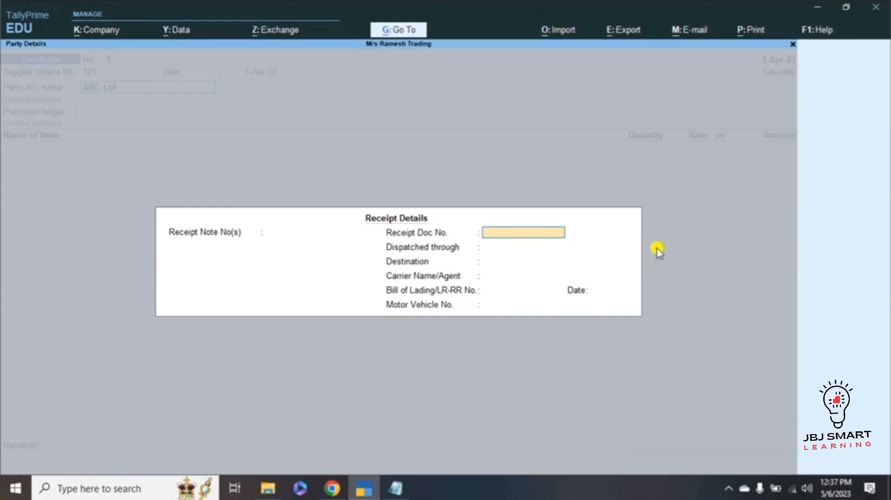
key("Return")
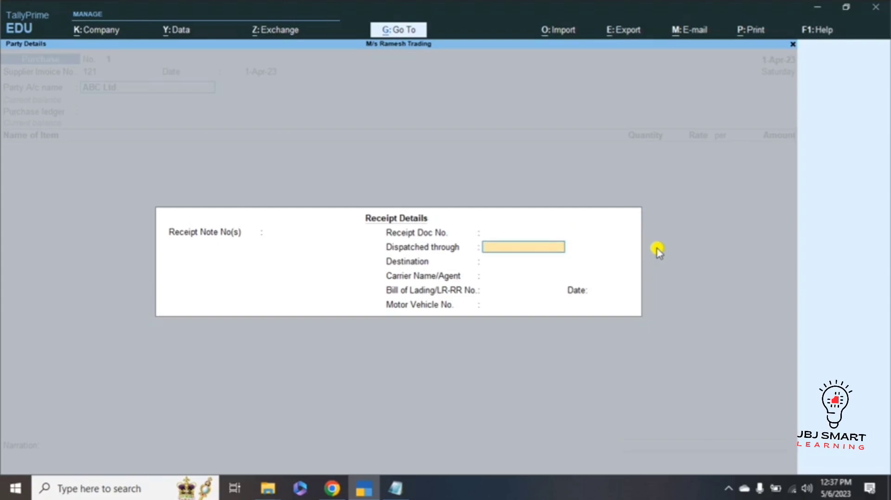
key("Return")
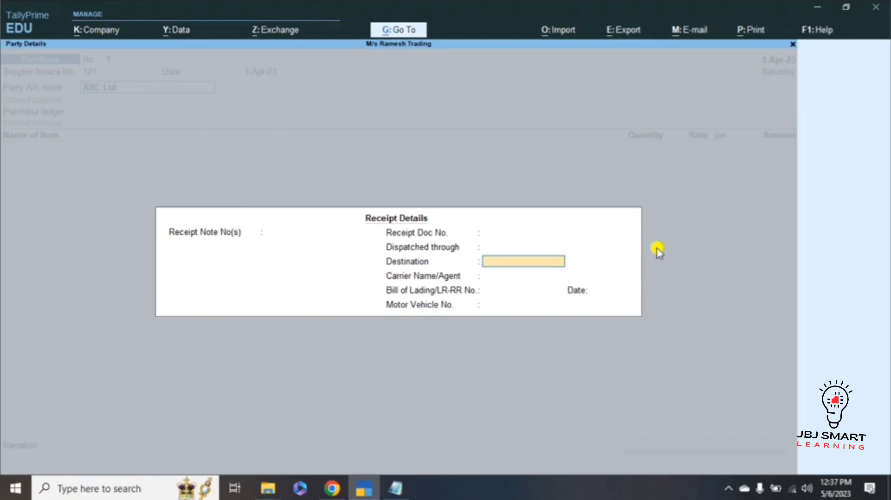
key("Return")
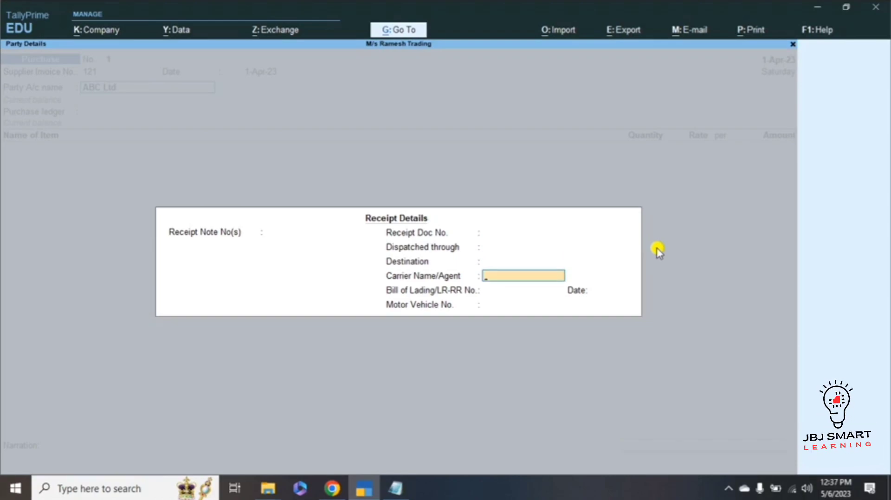
key("Return")
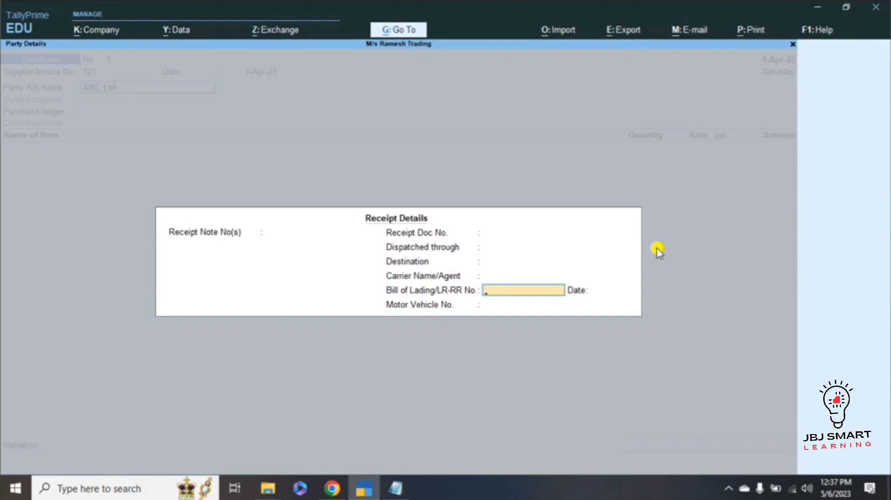
key("Return")
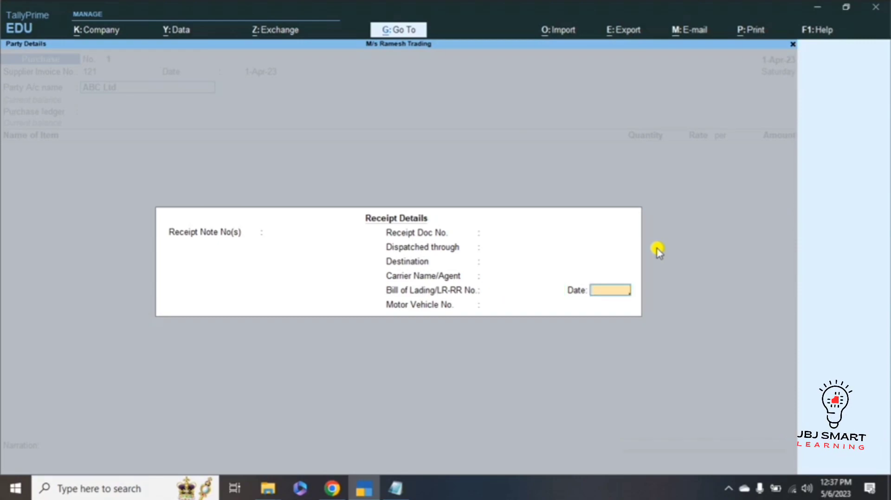
key("Return")
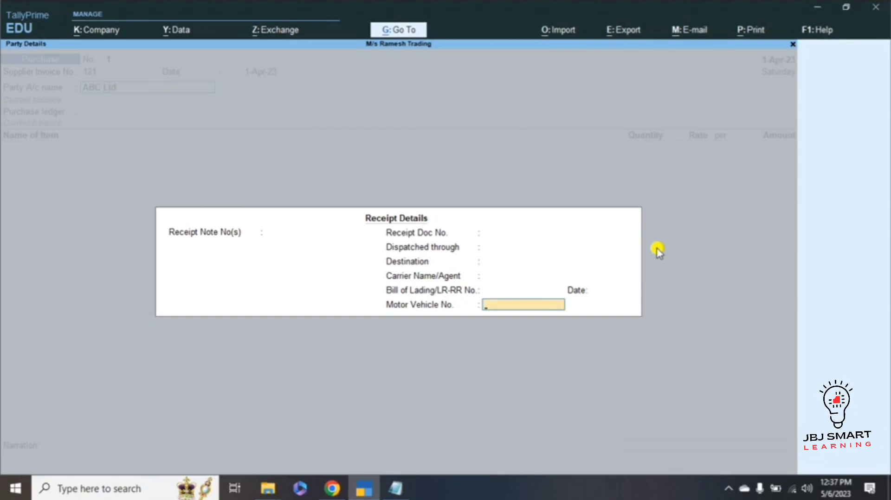
key("Return")
- Accept the default party details for ABC Ltd and continue to the voucher's purchase ledger
key("Return")
key("Return")
key("Return")
key("Return")
key("Return")
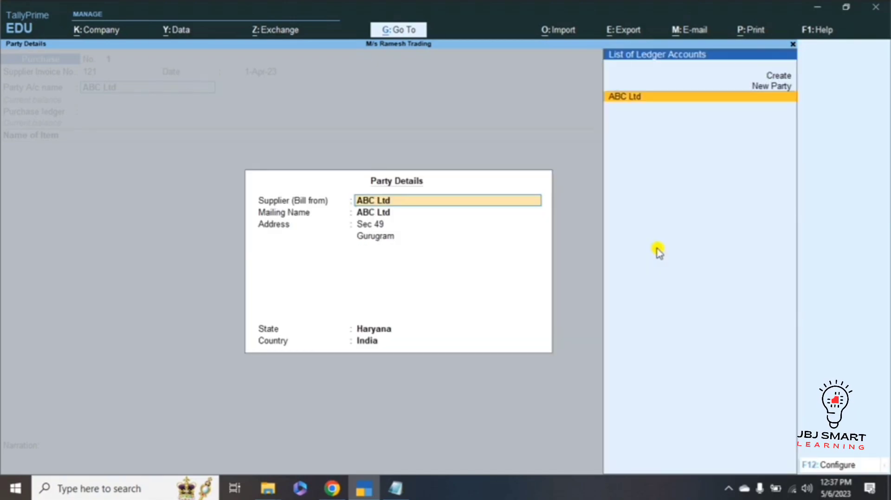
key("Return")
key("Return")
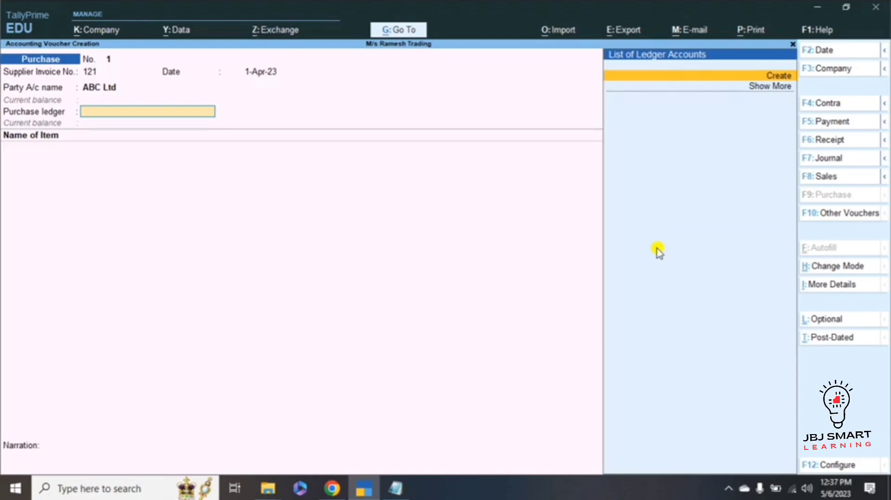
- Create a purchase ledger named Purchase A/c under Purchase Accounts from the voucher and save it
key("alt+c")
type("Purca")
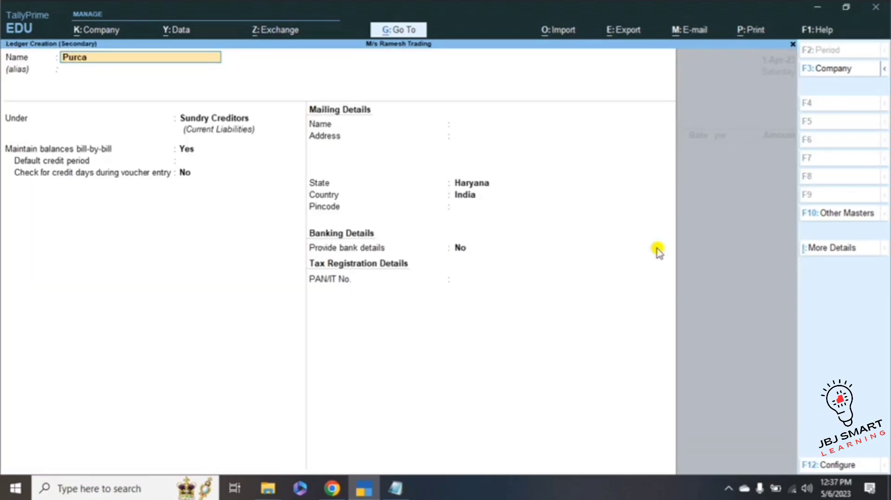
key("BackSpace")
type("has")
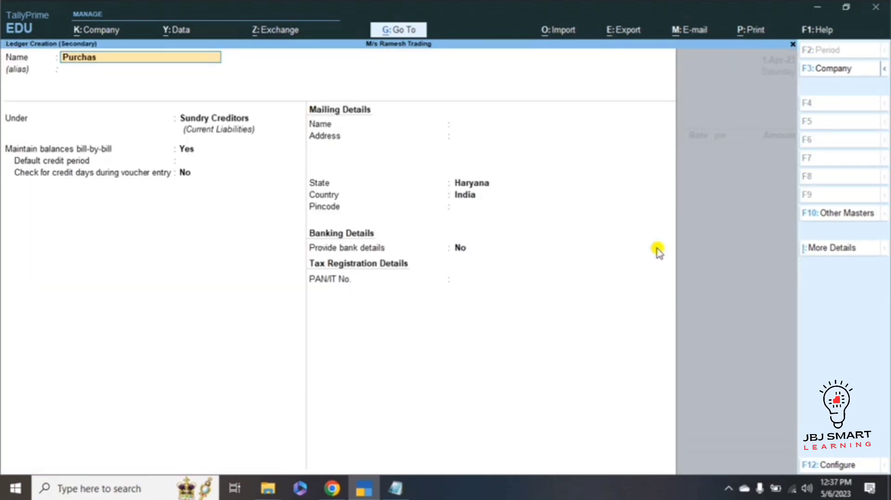
type("e a/c")
key("Return")
type("pur")
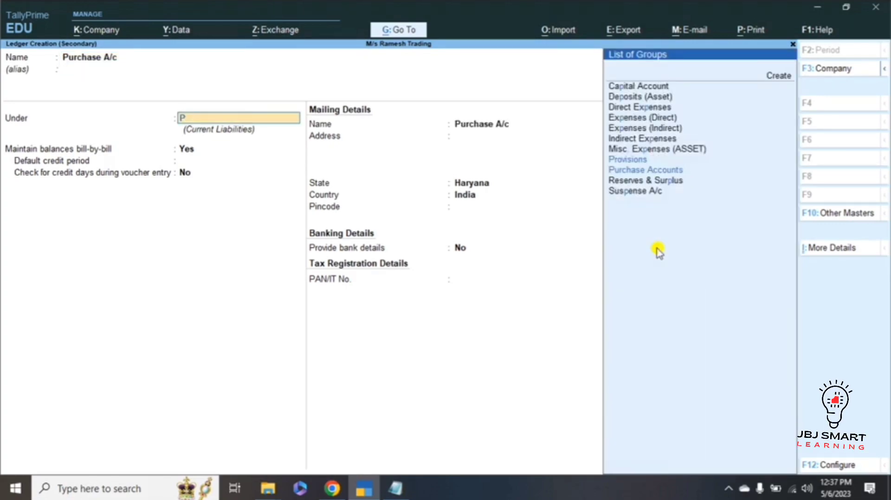
key("Return")
key("Return")
key("ctrl+a")
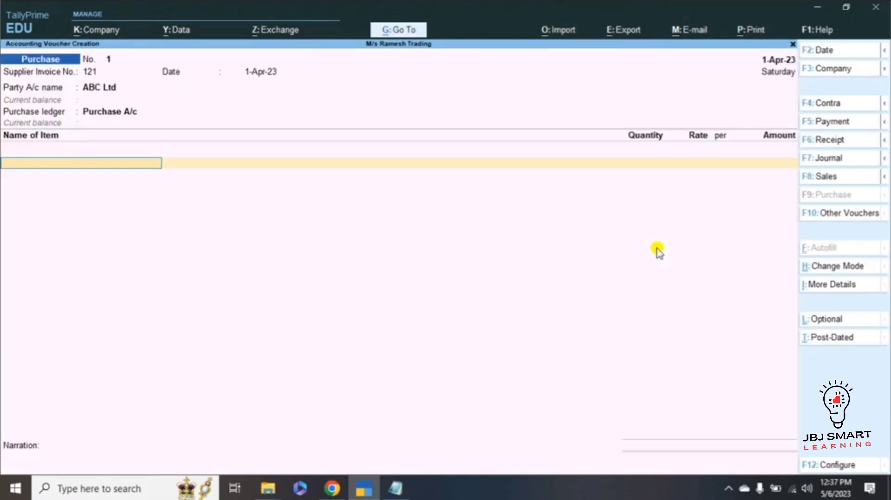
- Check the first item in the notes and start creating a stock item named CPU from the purchase voucher
key("alt+c")
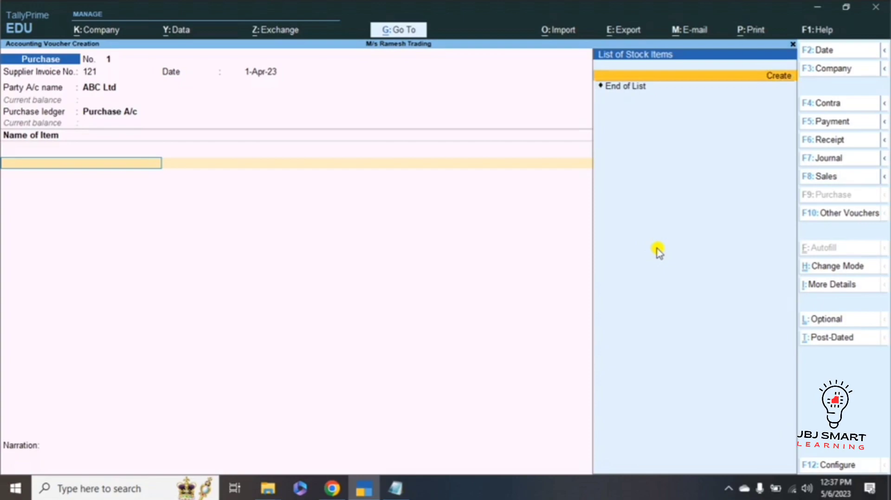
key("alt+Tab")
key("alt+Tab")
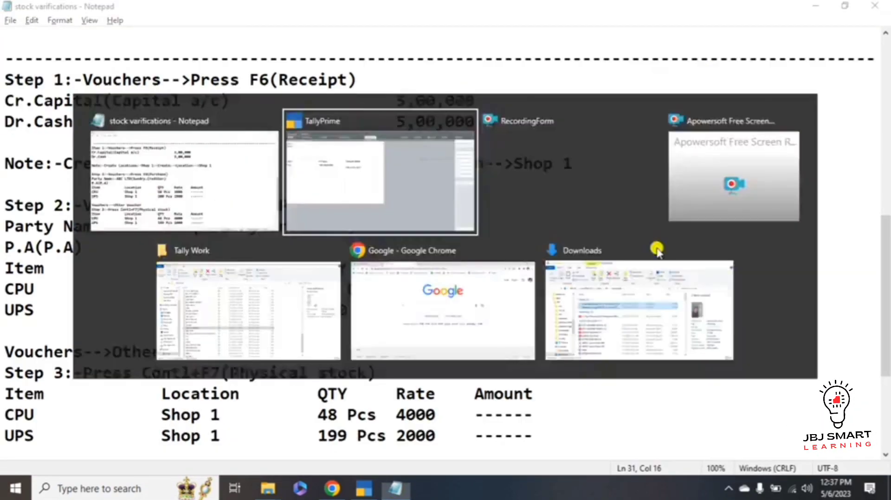
type("CPU")
key("Return")
key("Return")
key("Return")
- Create the unit Pcs for the CPU stock item and save both the unit and the item
key("Up")
key("Return")
type("Pcs")
key("Return")
key("Return")
key("Return")
key("Return")
key("Return")
key("Return")
key("Return")
key("Return")
- Following the notes, allocate 50 Pcs of CPU to location Shop 1 at a rate of 4000 and accept the item line
key("alt+Tab")
key("alt+Tab")
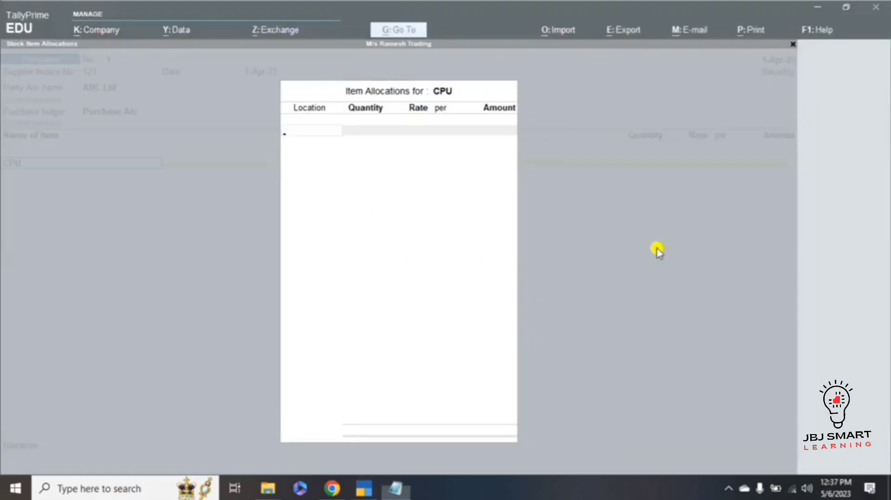
key("Down")
key("Down")
key("Return")
key("alt+Tab")
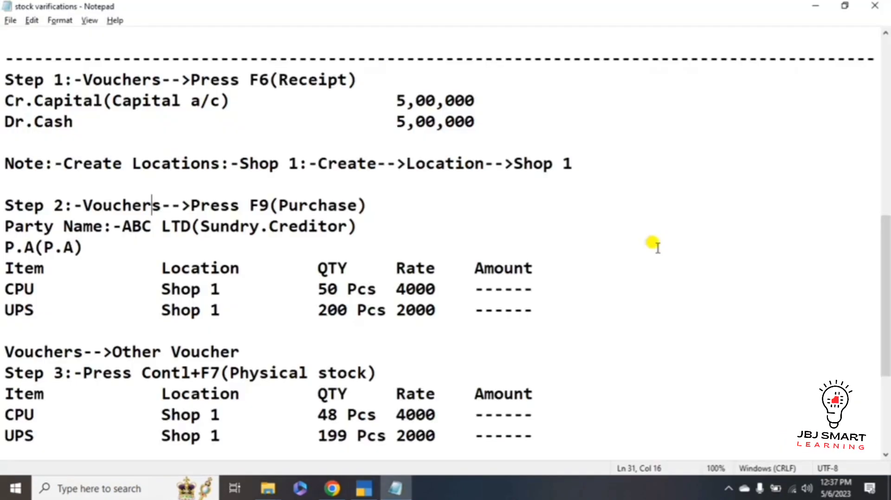
key("alt+Tab")
type("50")
key("Return")
key("alt+Tab")
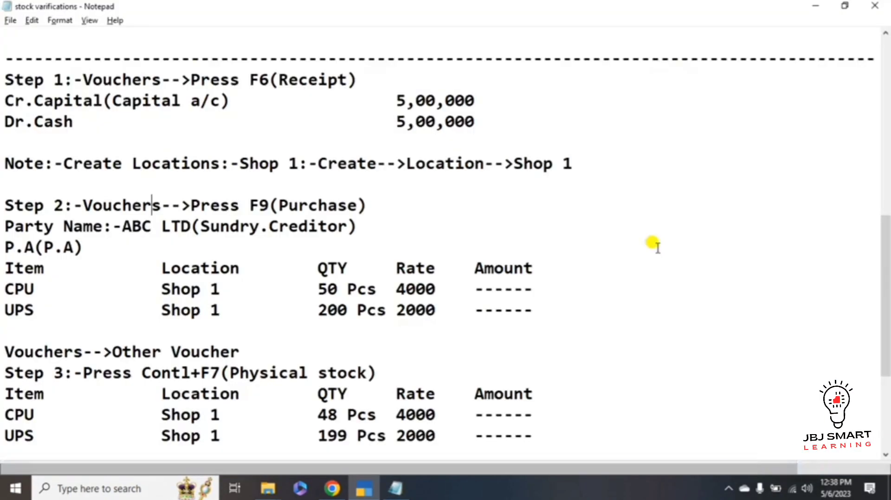
key("alt+Tab")
type("4000")
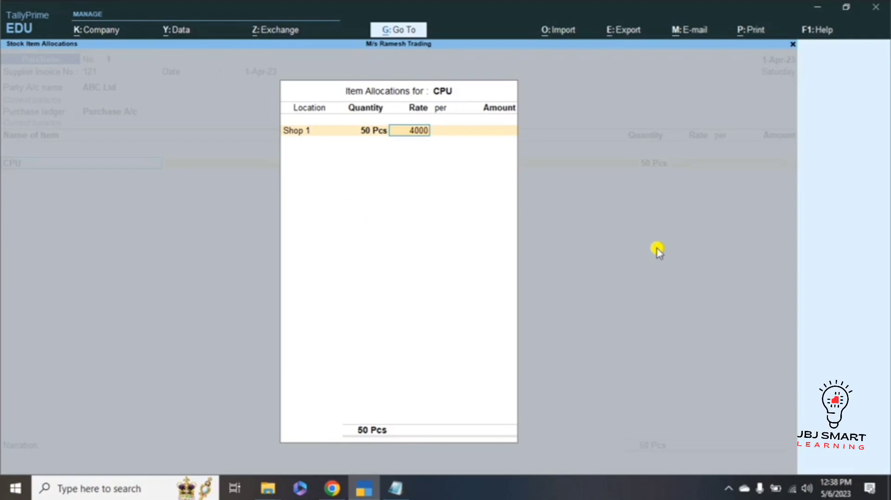
key("Return")
key("Return")
key("Return")
key("Return")
key("Return")
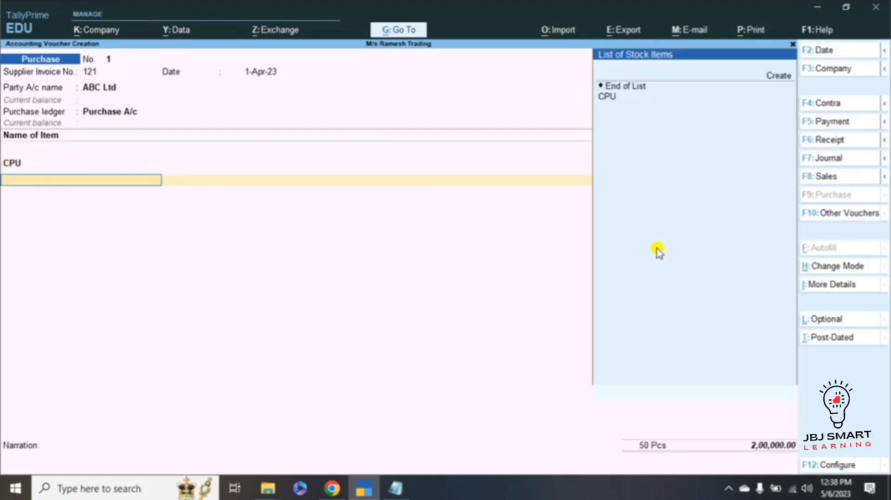
- Check the second item in the notes and create a stock item named UPS from the voucher, using the unit Pcs
key("alt+Tab")
key("alt+Tab")
type("UPS")
key("Return")
key("Return")
key("Return")
key("Down")
key("Return")
key("Return")
key("Return")
key("Return")
key("Return")
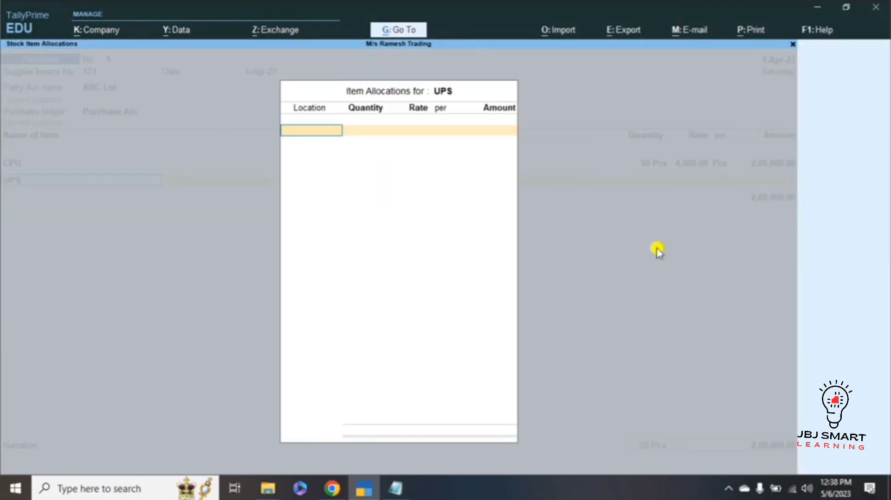
- Following the notes, allocate 200 Pcs of UPS to location Shop 1 at a rate of 2000 and accept the item line
key("Down")
key("Down")
key("Return")
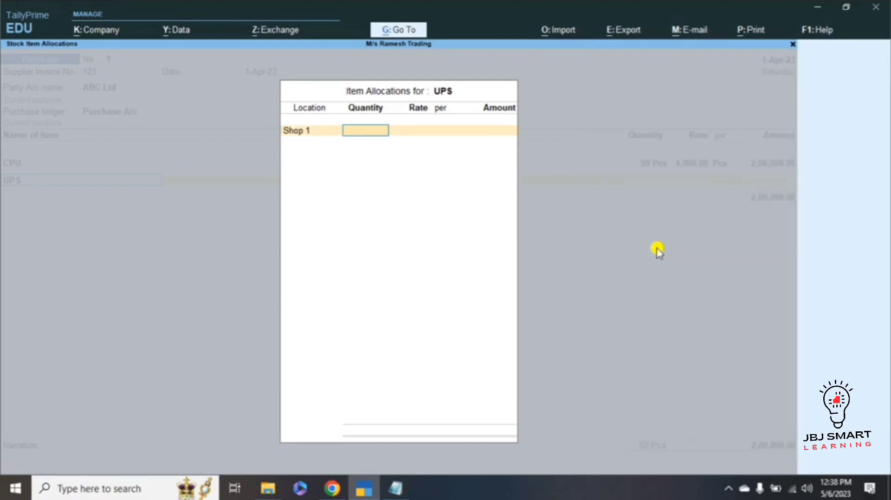
key("alt+Tab")
key("alt+Tab")
type("200")
key("Return")
key("alt+Tab")
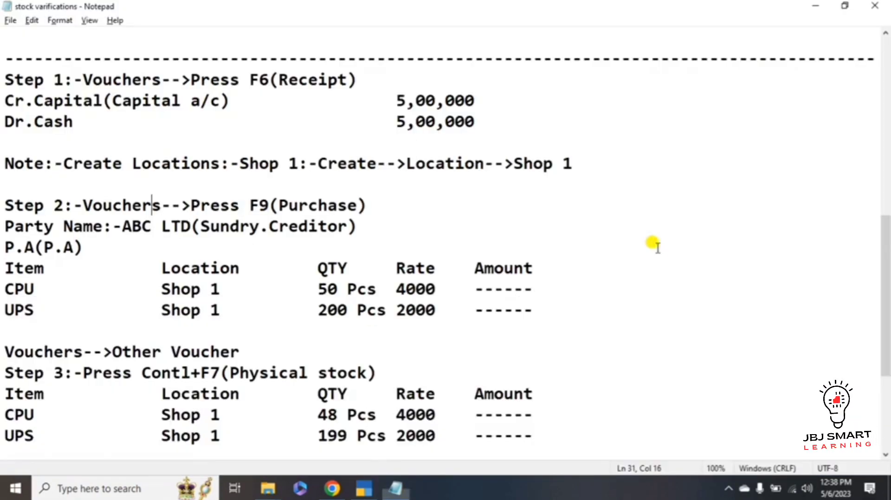
key("alt+Tab")
type("2,000")
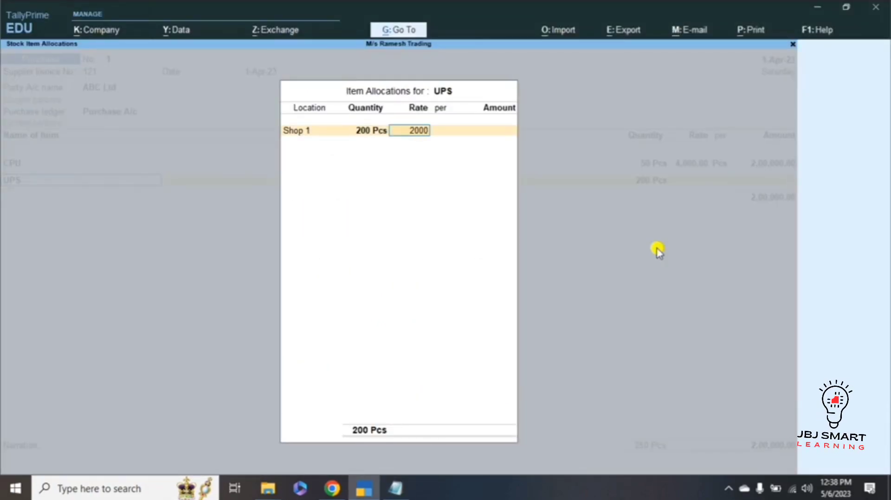
key("Return")
key("Return")
key("Return")
key("Return")
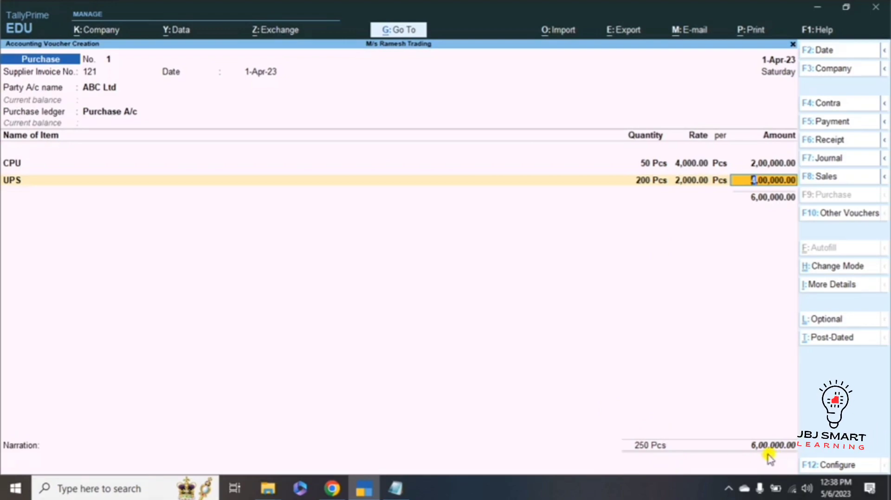
key("Return")
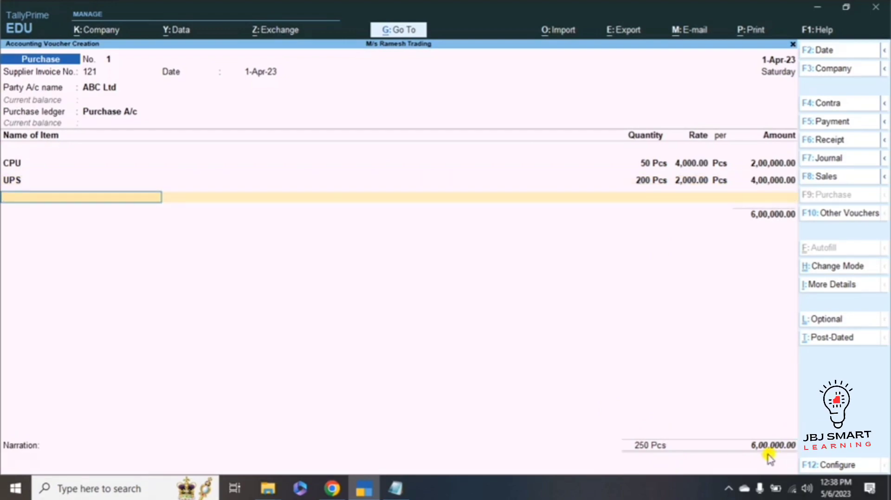
- End the item list, save the purchase voucher without a narration, and return to the Gateway of Tally
key("Return")
key("Return")
key("Return")
key("Return")
key("Return")
key("Return")
key("Return")
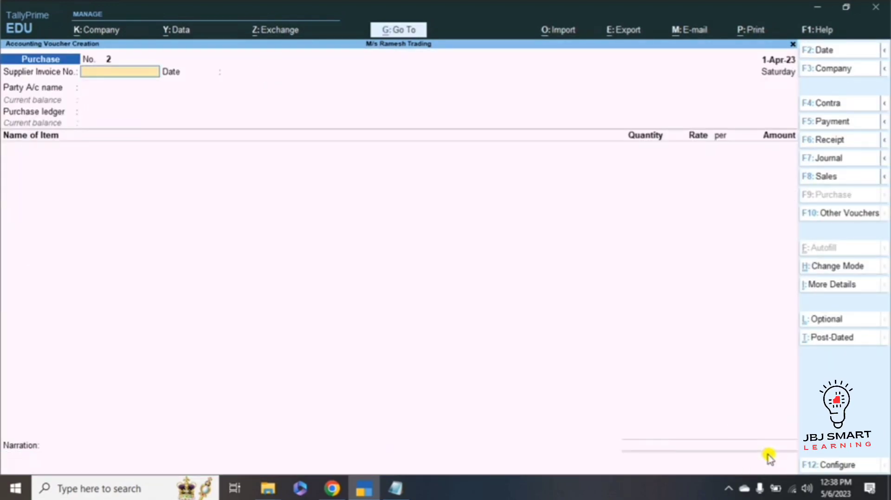
key("Escape")
key("y")
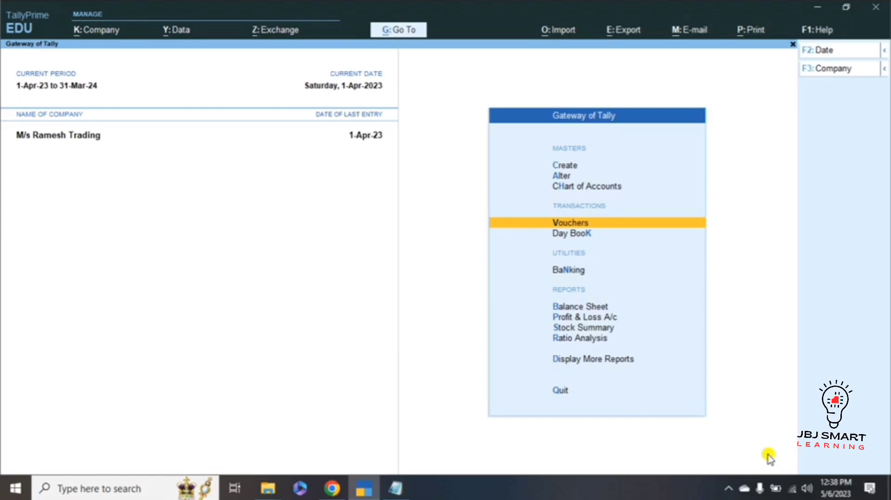
- Switch to the Notepad notes and compare the purchased CPU and UPS quantities with those under the Physical Stock step
key("alt+Tab")
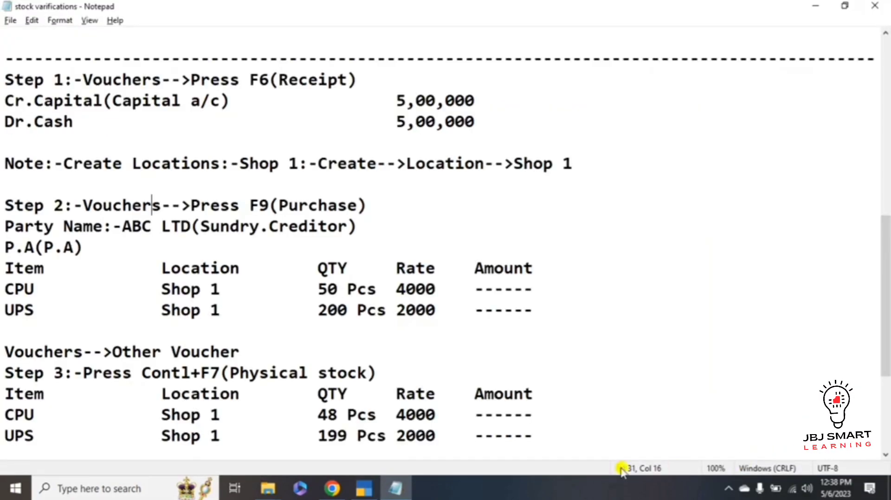
key("Down")
key("Down")
key("Down")
key("Down")
key("Down")
key("Down")
key("Down")
key("Down")
key("Down")
key("Down")
key("Down")
key("Down")
key("Down")
key("Down")
key("Down")
key("Down")
key("Down")
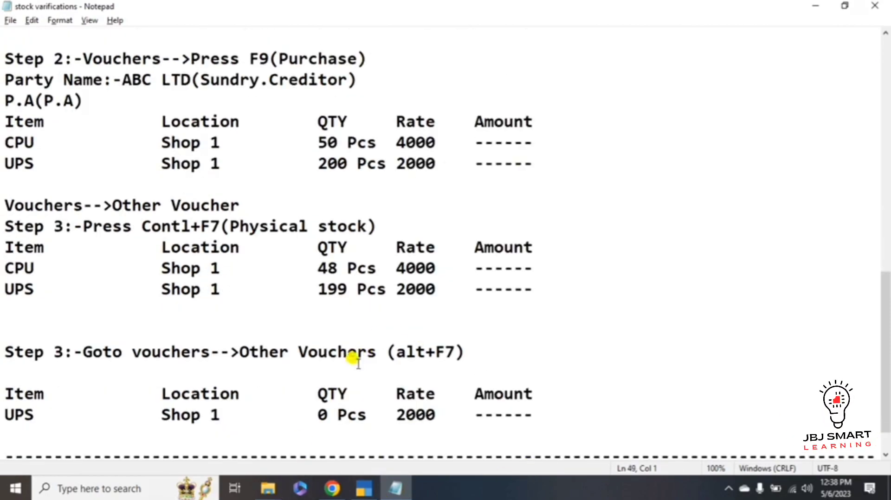
double_click(322, 269)
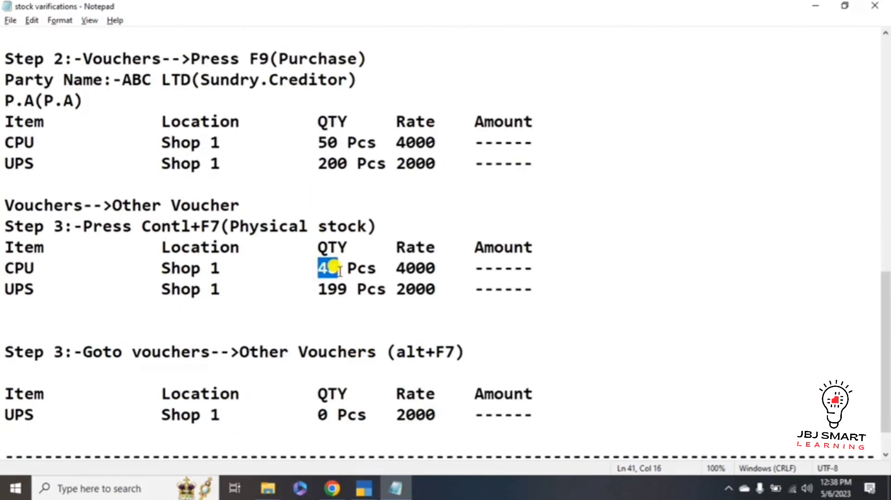
left_click_drag(317, 166, 353, 166)
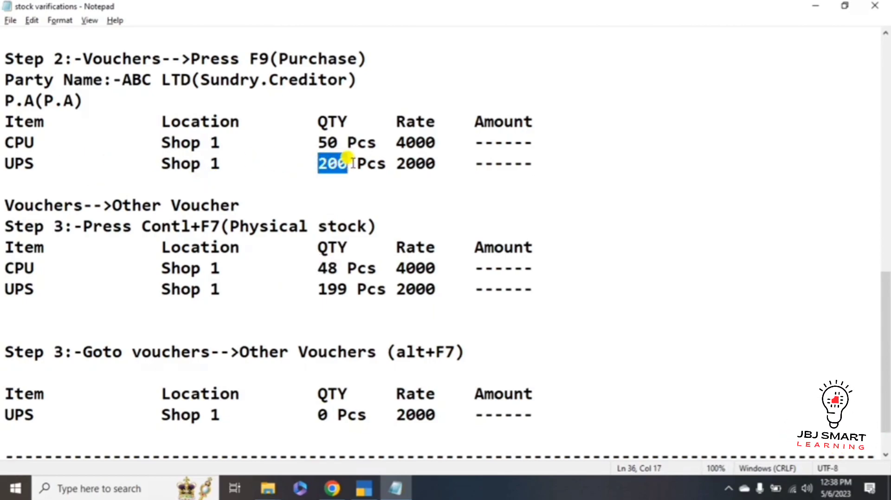
left_click_drag(318, 290, 366, 300)
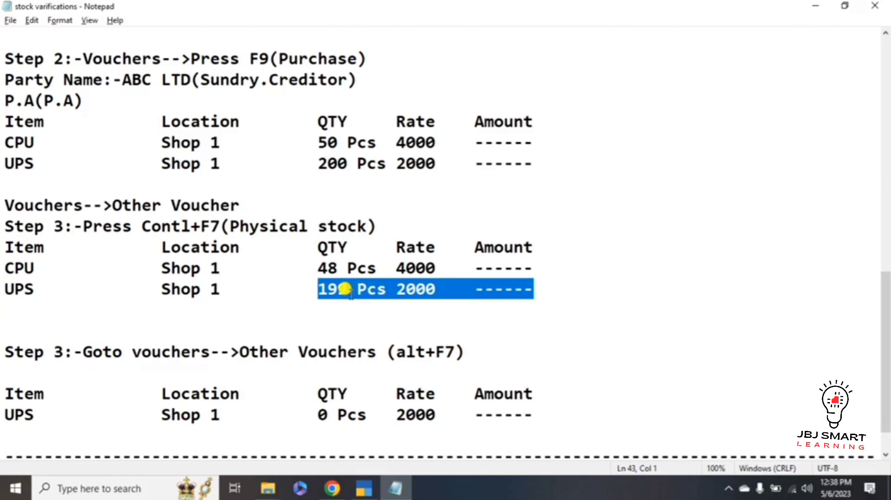
- Examine the CPU and UPS closing balances at Shop 1 in TallyPrime's Stock Summary, then return to the notes
key("alt+Tab")
key("Down")
key("Down")
key("Down")
key("Down")
key("Return")
key("Down")
key("Down")
key("Down")
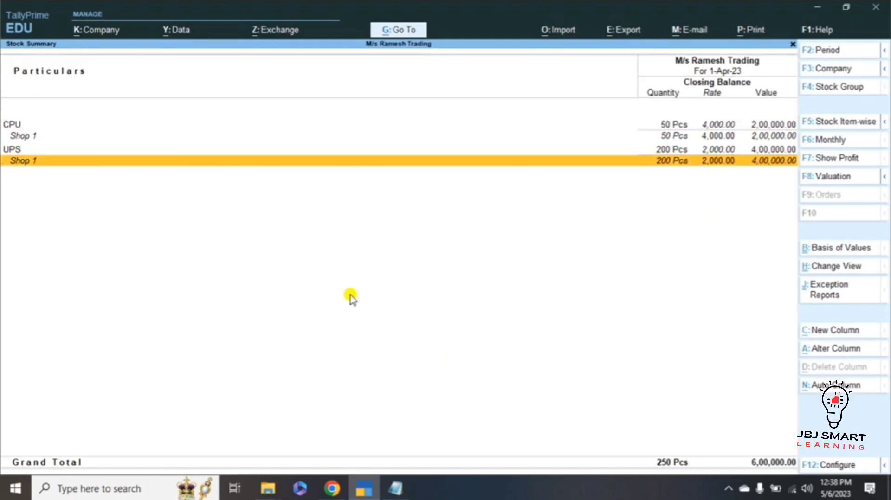
key("Escape")
key("alt+Tab")
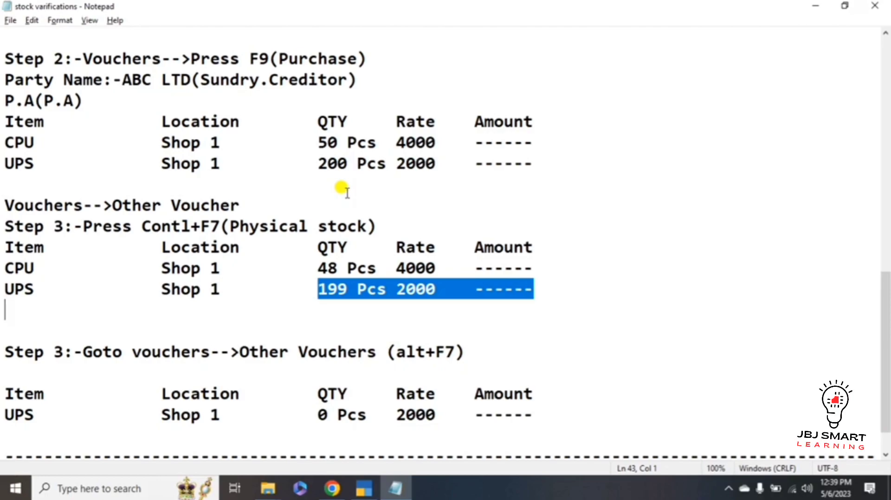
- Switch from the notes to TallyPrime and open voucher entry from the Gateway of Tally
left_click(277, 200)
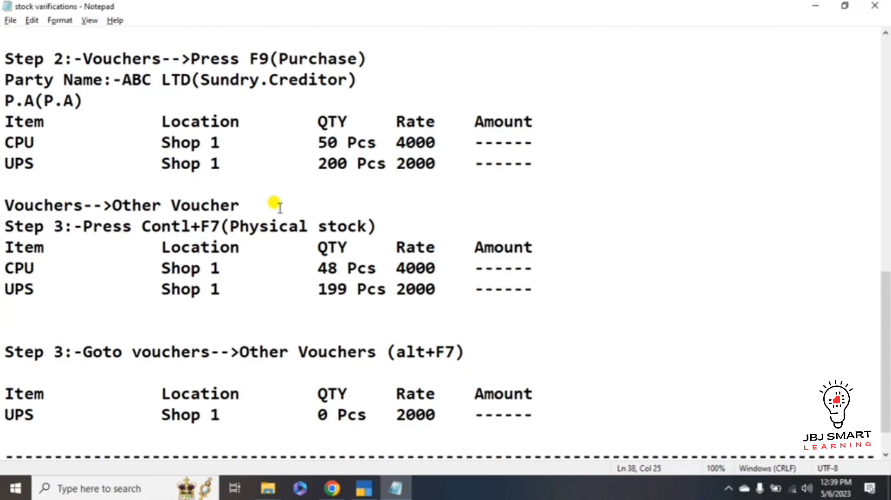
key("alt+Tab")
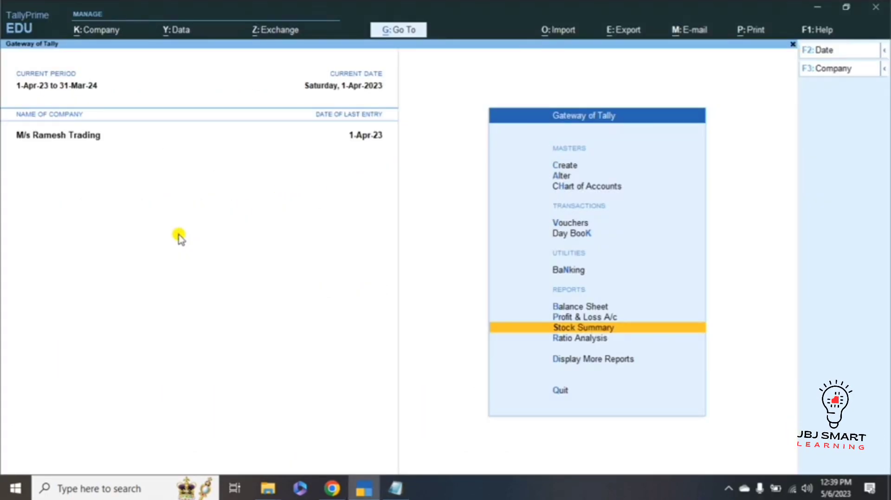
key("Up")
key("Up")
key("Up")
key("Up")
key("Up")
key("Return")
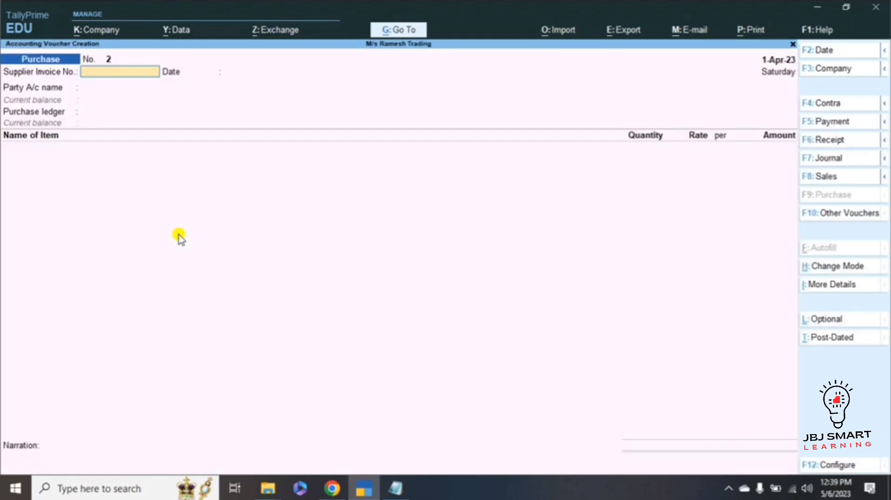
- Change the voucher type from Purchase to Physical Stock among the inventory vouchers
left_click(850, 217)
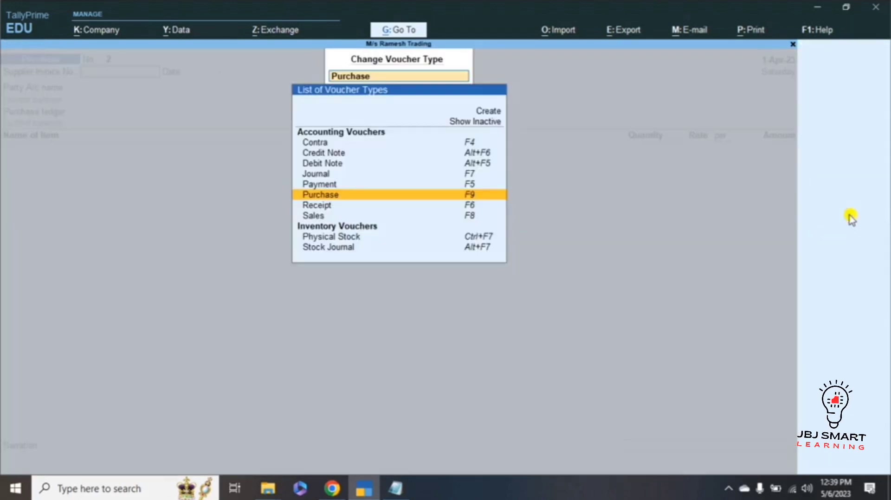
key("Down")
key("Down")
key("Down")
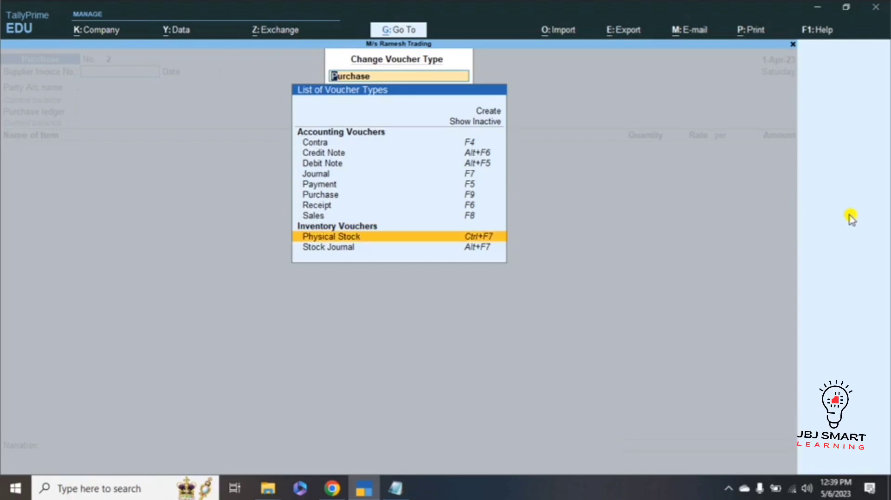
key("Return")
- Check the notes for the Physical Stock step and choose CPU as the voucher's first item
key("alt+Tab")
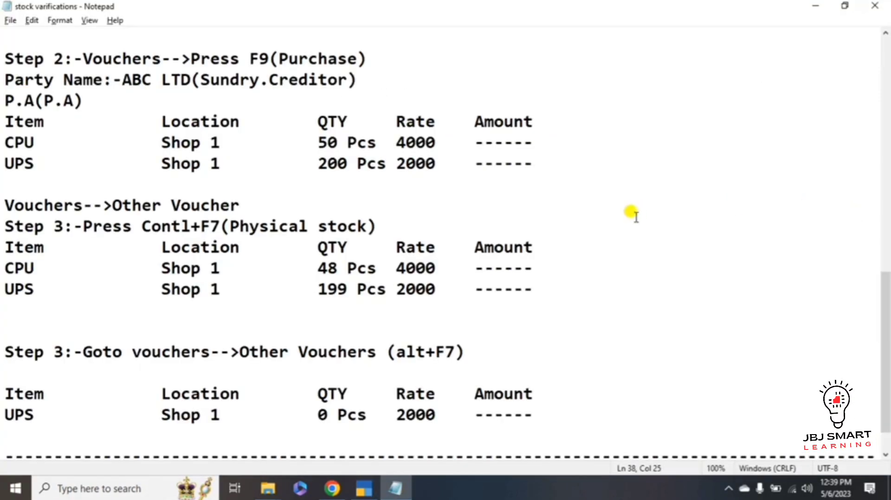
key("alt+Tab")
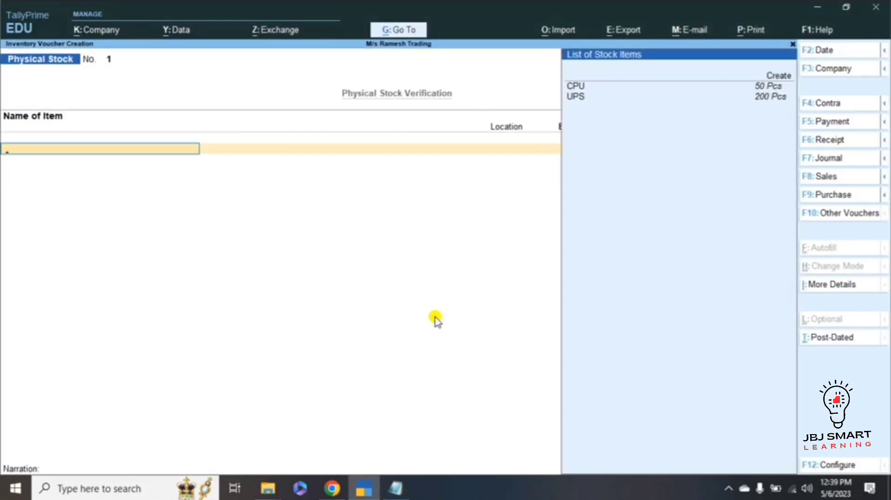
key("Down")
key("Down")
key("Down")
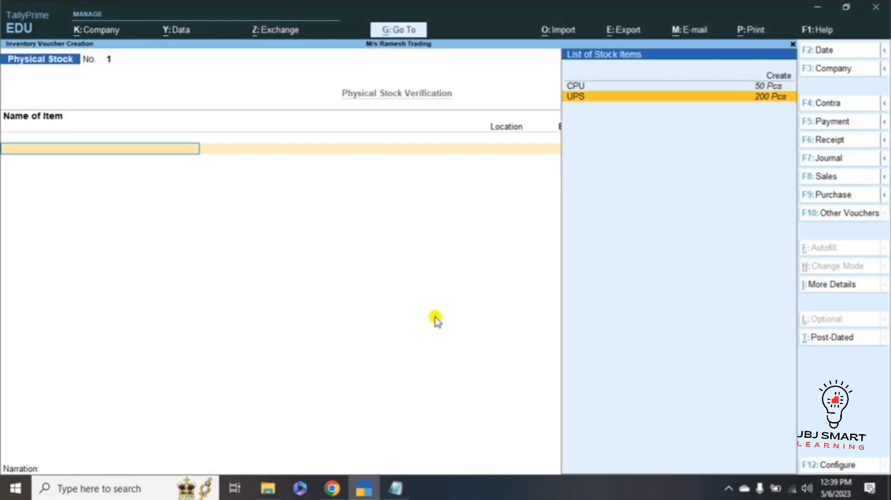
key("Up")
key("Return")
- Set the CPU line to location Shop 1 with a quantity of 48 Pcs, checking it against the notes
key("Down")
key("Down")
key("Down")
key("Return")
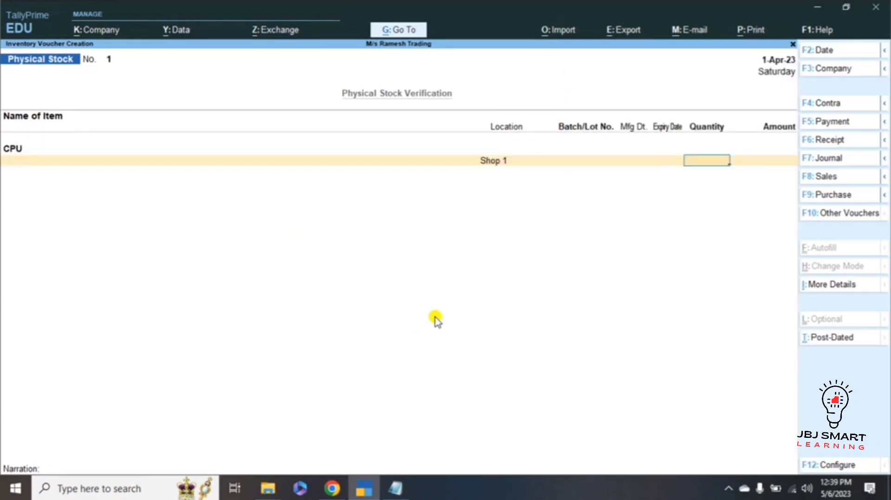
type("48")
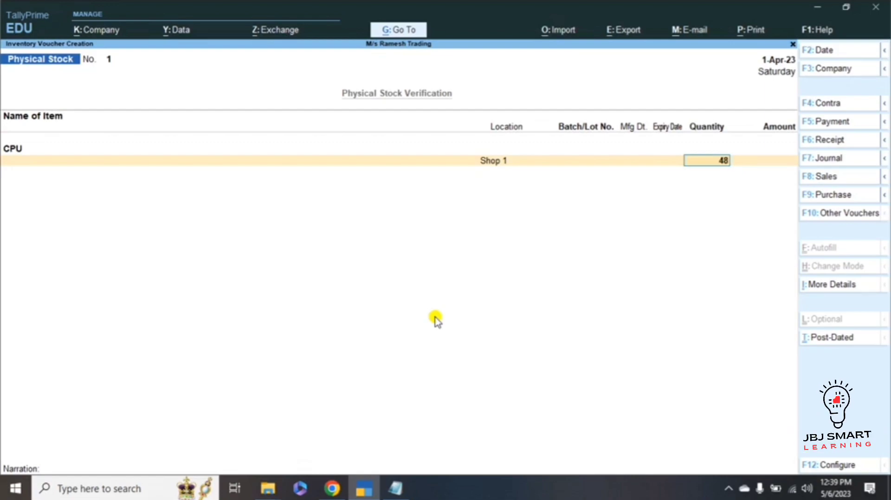
key("alt+Tab")
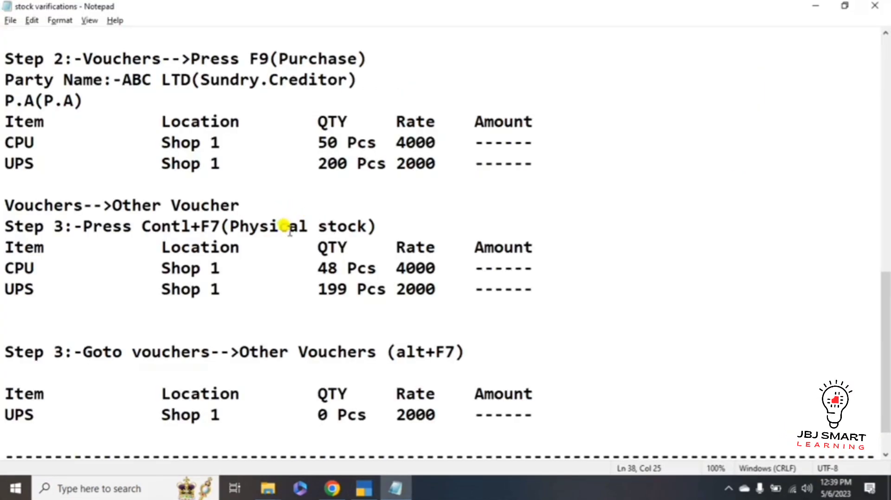
key("alt+Tab")
key("Return")
key("Return")
- Add UPS as the second item at location Shop 1 with a quantity of 199 Pcs
key("Down")
key("Down")
key("Down")
key("Down")
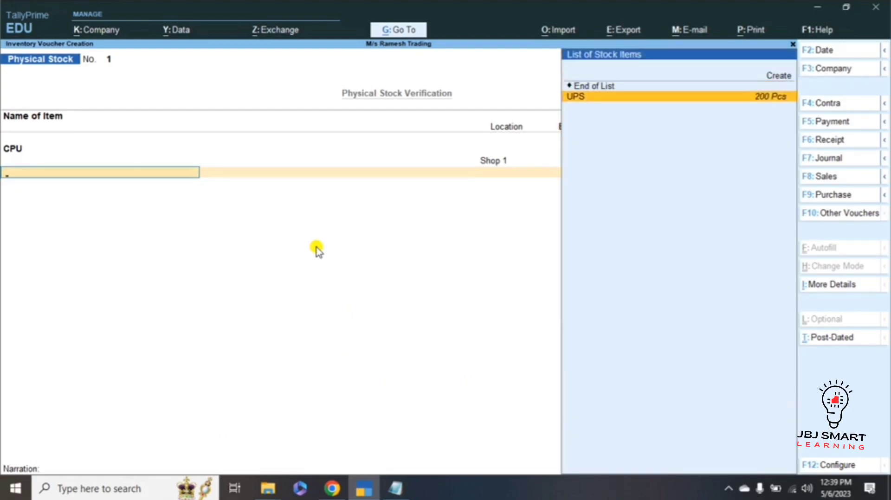
key("Return")
key("Down")
key("Down")
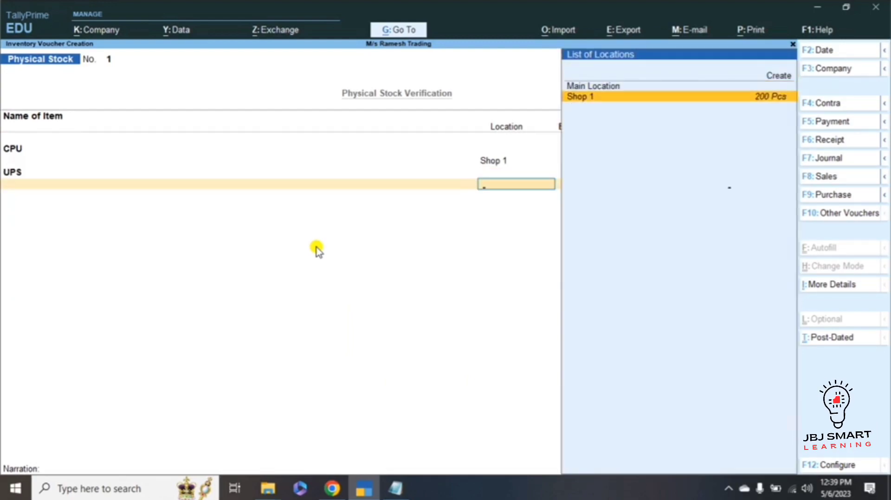
key("Return")
type("199")
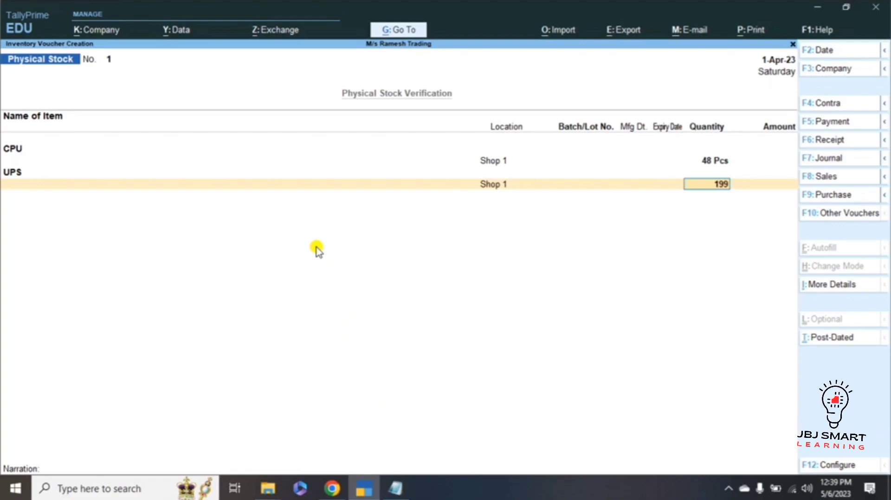
key("Return")
key("Return")
- End the item list, save the Physical Stock voucher without a narration, and return to the Gateway of Tally
key("Return")
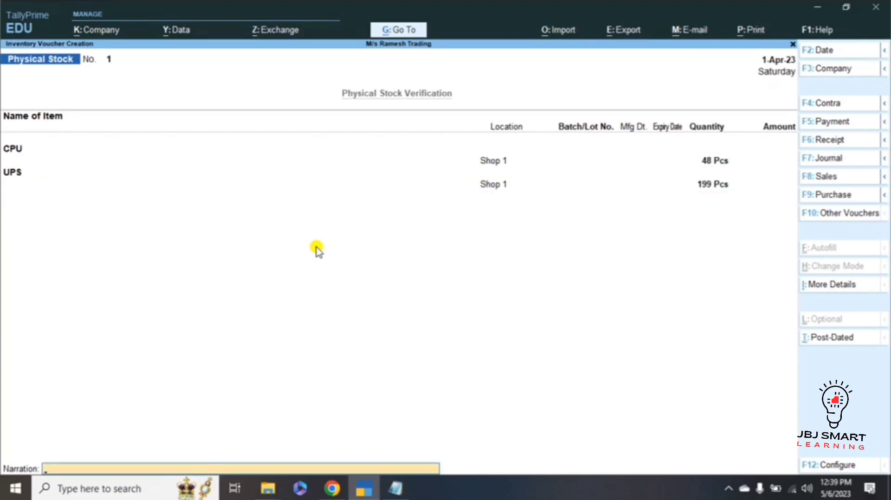
key("Return")
key("Return")
key("Escape")
- Examine the CPU and UPS closing balances with their Shop 1 details in the Stock Summary, then close the report
key("Down")
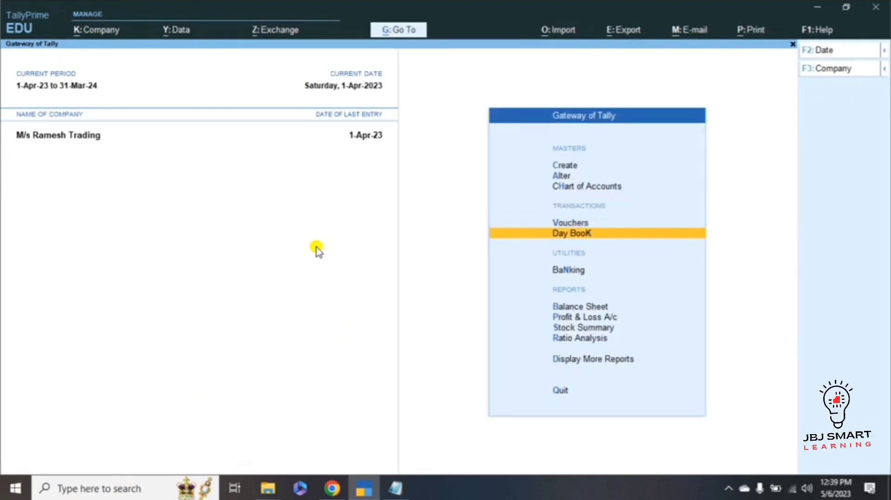
key("Down")
key("Down")
key("Down")
key("Down")
key("Return")
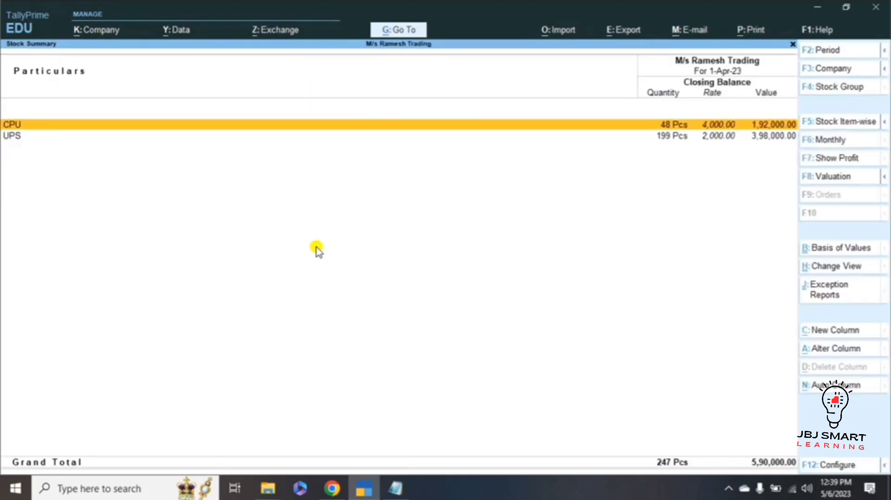
key("Down")
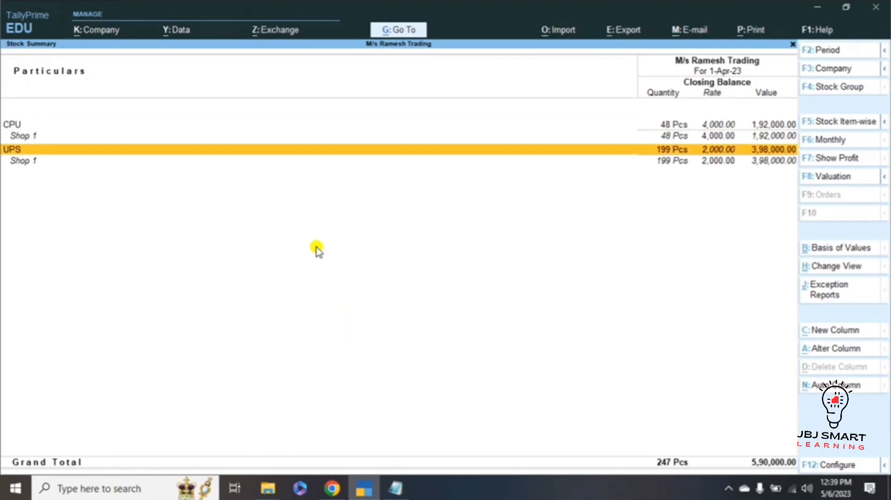
key("Escape")
- Open the ABC Ltd purchase voucher from the Day Book, review its item quantities, and close it without changes
key("Up")
key("Up")
key("Up")
key("Up")
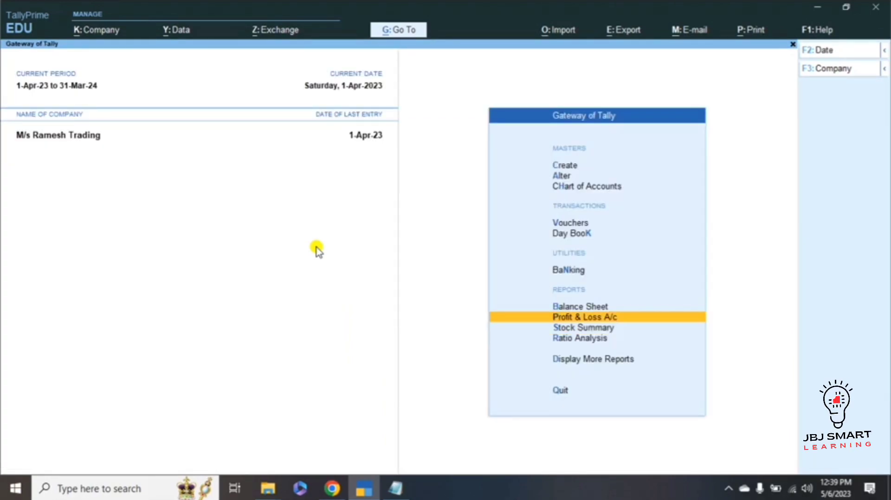
key("Return")
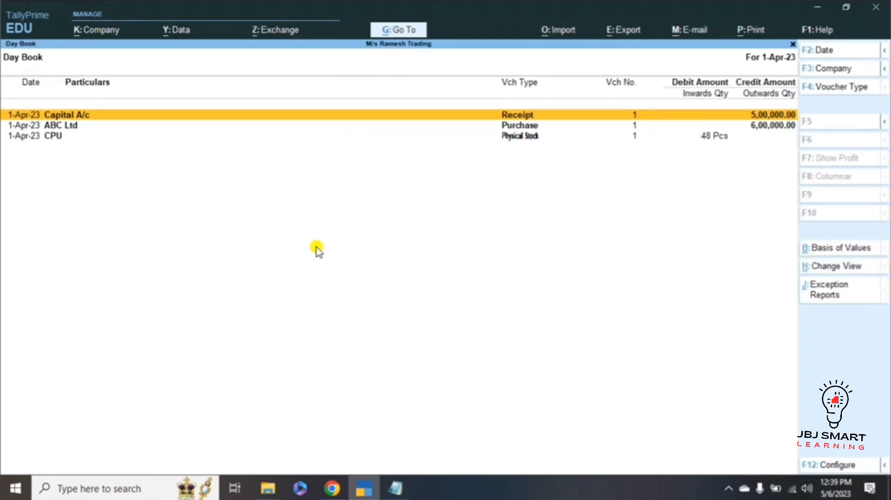
key("Down")
key("Return")
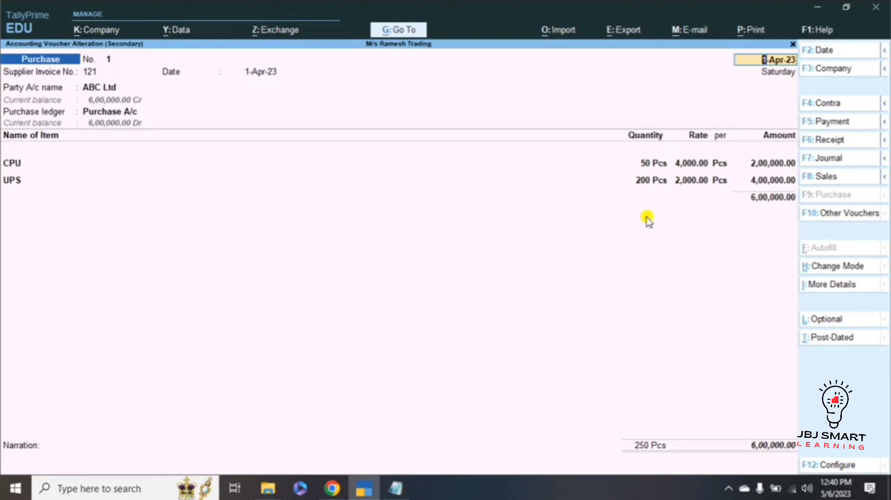
key("Escape")
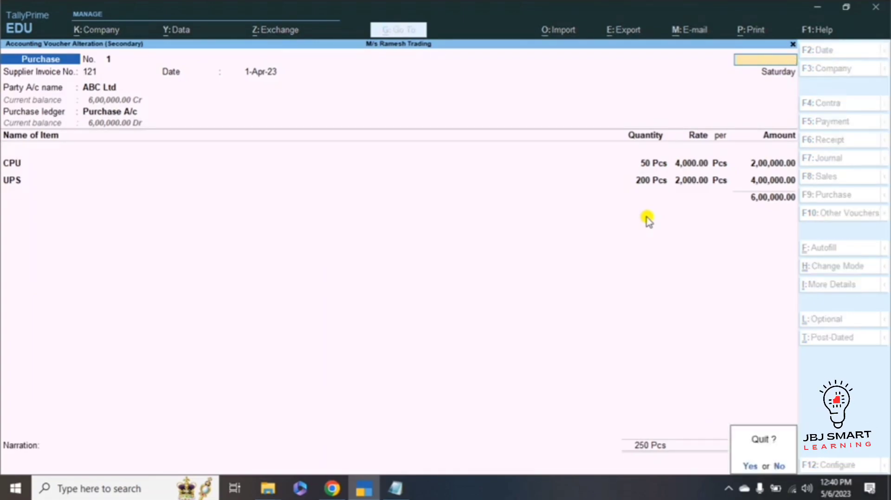
key("Return")
- Switch to the Notepad notes and review the M/s Ramesh item on adjusting stock lost by fire
key("alt+Tab")
key("Down")
key("Down")
key("Down")
key("Down")
key("Down")
key("Down")
key("Down")
key("Down")
key("Down")
key("Down")
key("Down")
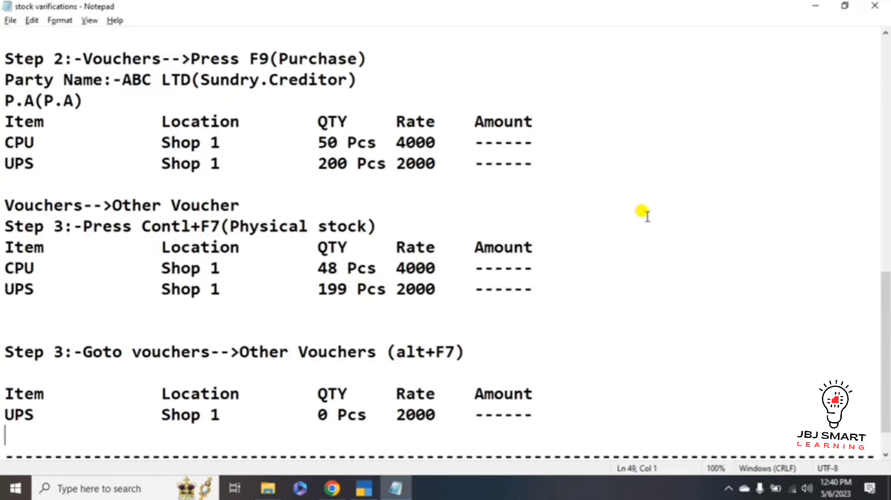
key("Down")
key("Up")
key("Up")
key("Up")
key("Up")
key("Up")
key("Up")
key("Up")
key("Up")
key("Up")
key("Up")
key("Up")
key("Up")
key("Up")
key("Up")
key("Up")
key("Up")
key("Up")
key("Up")
key("Up")
key("Up")
key("Up")
key("Up")
key("Up")
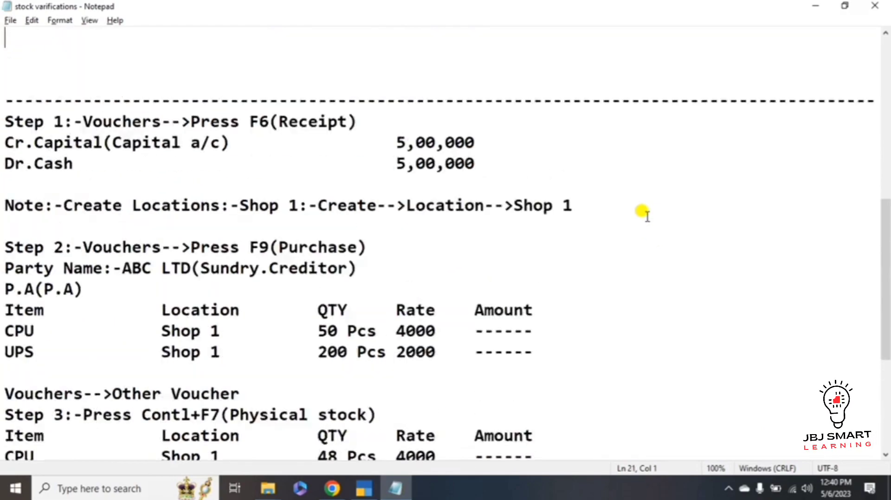
key("Up")
key("Down")
key("Down")
key("Down")
key("Down")
key("Down")
key("Down")
key("Down")
key("Down")
key("Down")
key("Down")
key("Down")
key("Down")
key("Down")
key("Down")
key("Down")
key("Down")
key("Down")
key("Down")
key("Down")
key("Down")
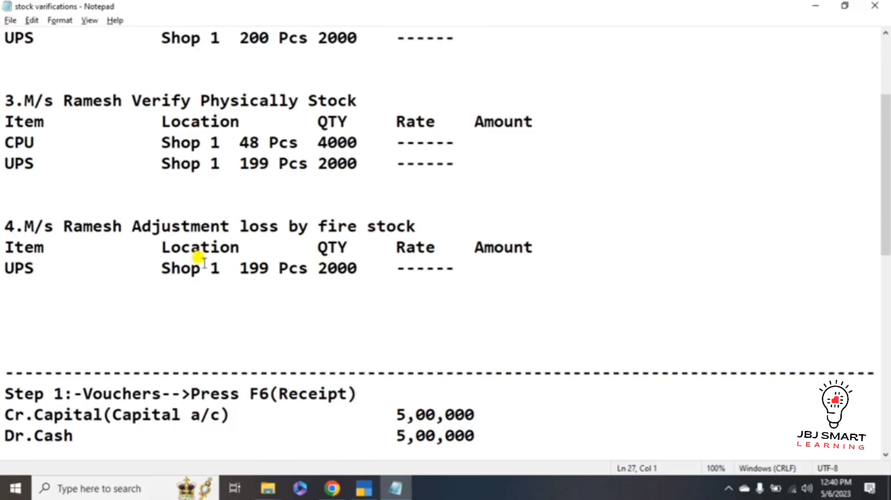
left_click_drag(316, 225, 416, 213)
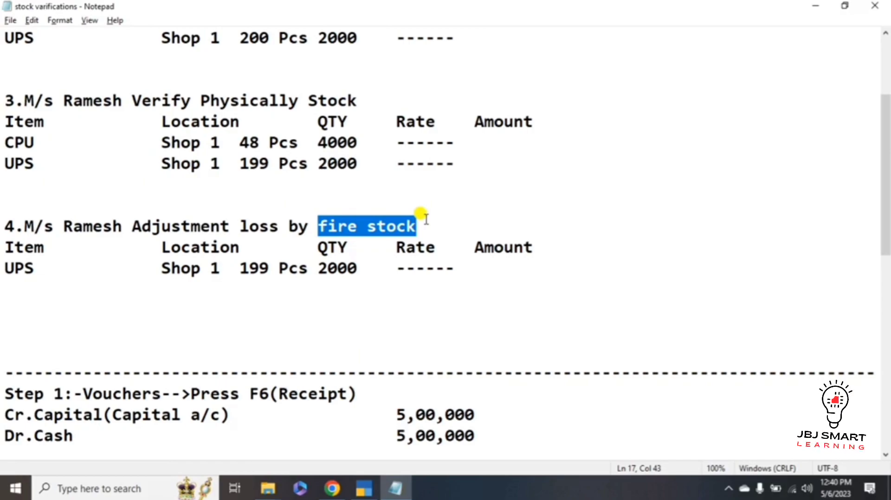
- Align the UPS quantity, rate and amount under the fire loss adjustment with their column headings and save the notes
left_click(239, 270)
key("Tab")
key("ctrl+s")
- Align the CPU and UPS figures under the physical stock verification item with their column headings and save the notes
left_click(238, 141)
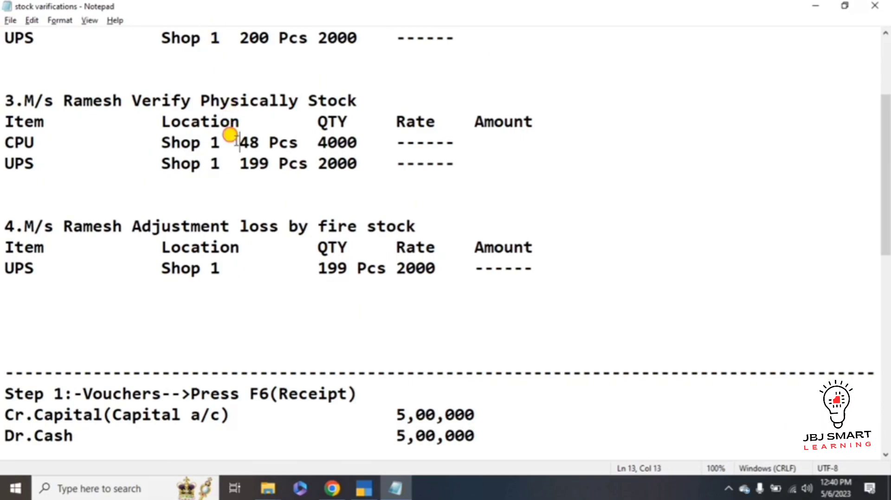
key("Tab")
left_click(239, 164)
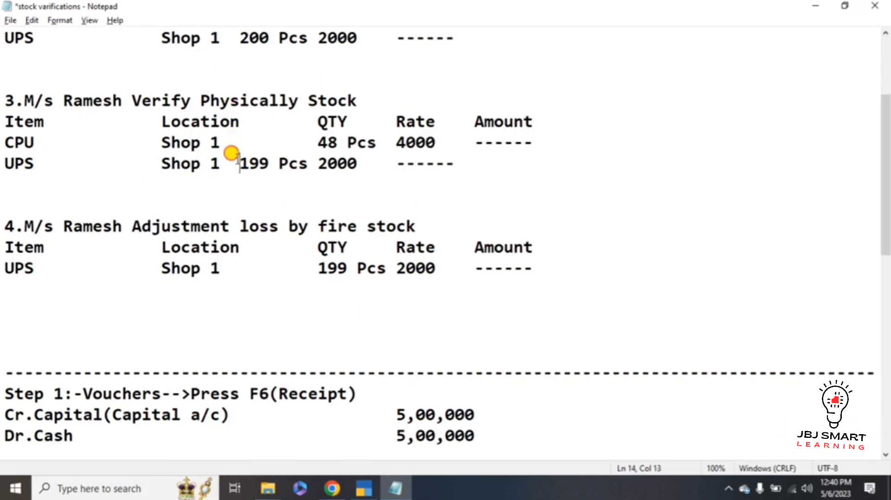
key("Tab")
key("ctrl+s")
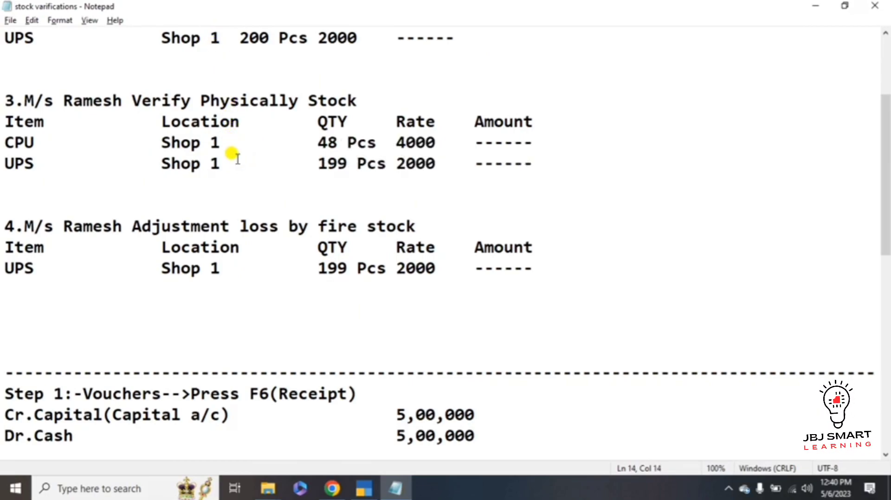
- Read the notes from the fire loss adjustment down to the Other Vouchers step for UPS at Shop 1
key("Down")
key("Down")
key("Down")
key("Down")
key("Down")
key("Down")
key("Down")
key("Down")
key("Down")
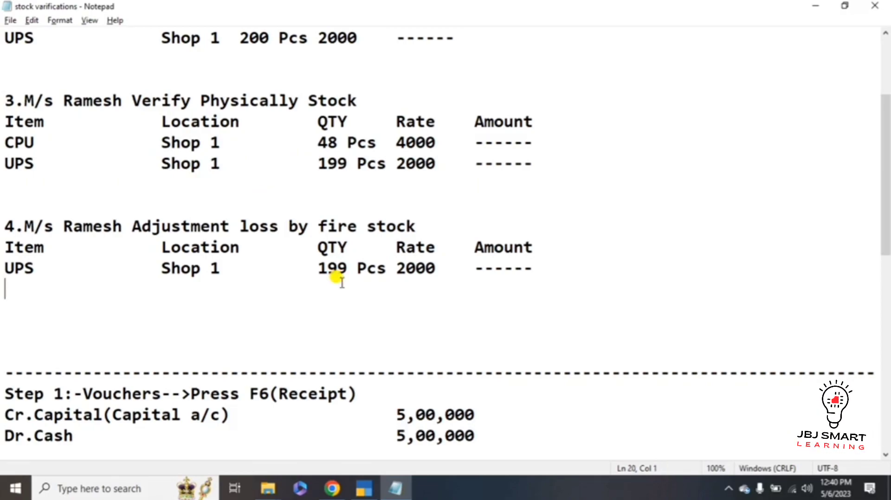
key("Down")
key("Down")
key("Down")
key("Down")
key("Down")
key("Down")
key("Down")
key("Down")
key("Down")
key("Down")
key("Down")
key("Down")
key("Down")
key("Down")
key("Down")
key("Down")
key("Down")
key("Down")
key("Down")
key("Down")
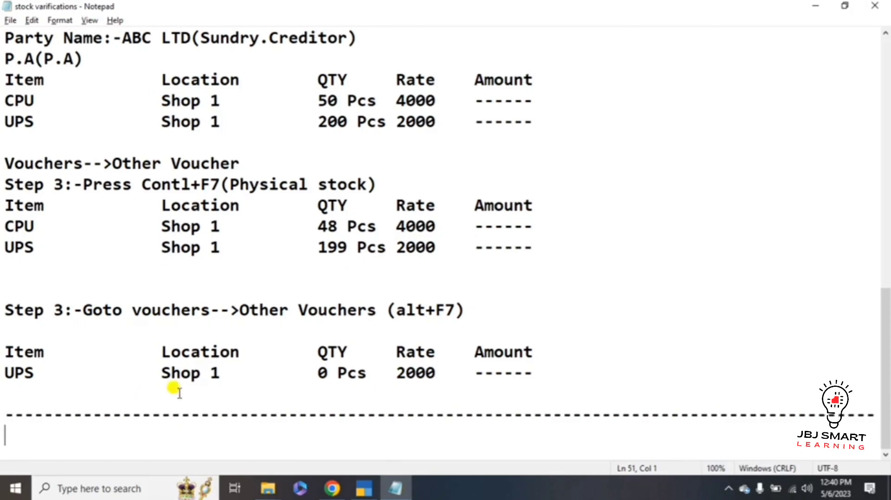
- Switch to TallyPrime and check the CPU and UPS closing balances in the Stock Summary
key("alt+Tab")
key("Escape")
key("Down")
key("Down")
key("Down")
key("Down")
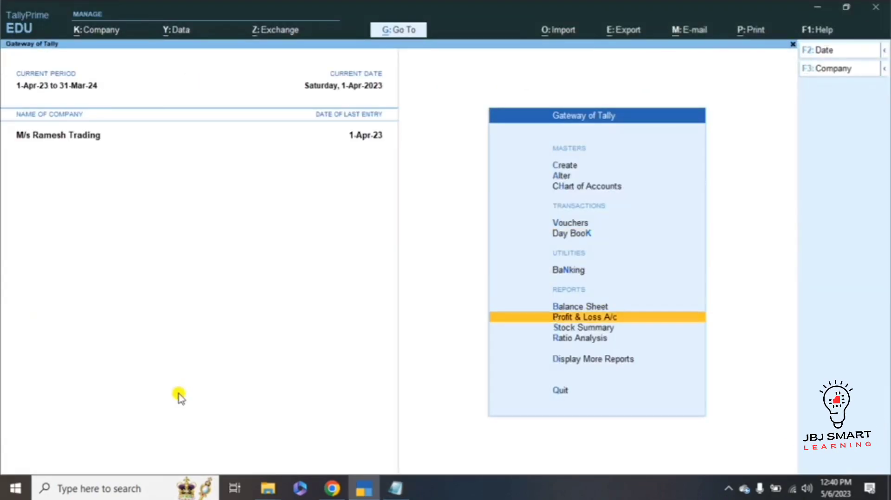
key("Return")
key("Down")
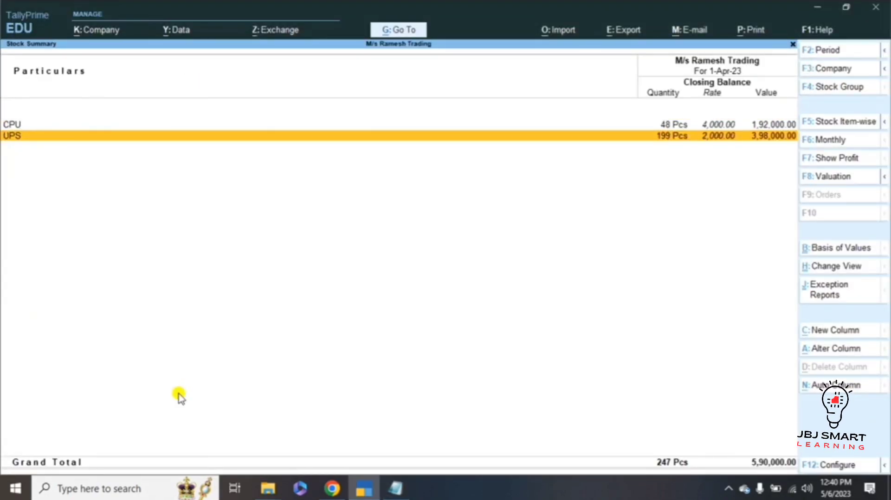
- Leave the Stock Summary and start a new Physical Stock voucher from the inventory voucher types
key("Escape")
key("Up")
key("Up")
key("Up")
key("Up")
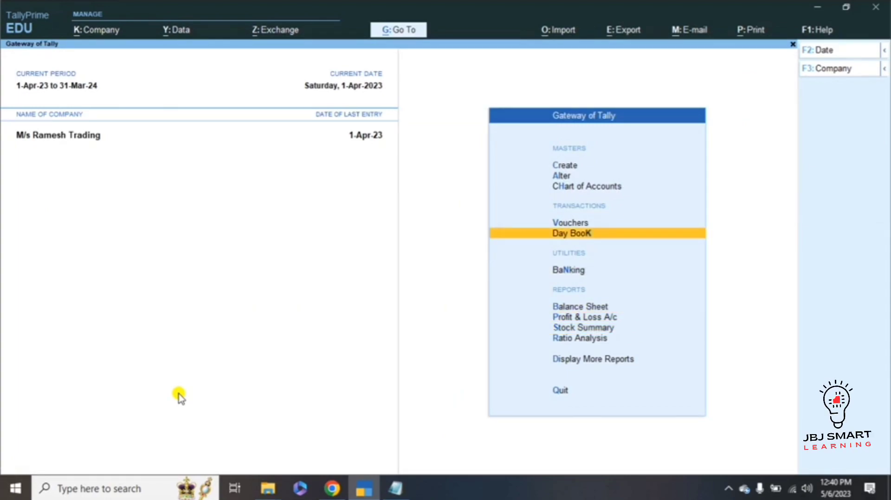
key("Up")
key("Return")
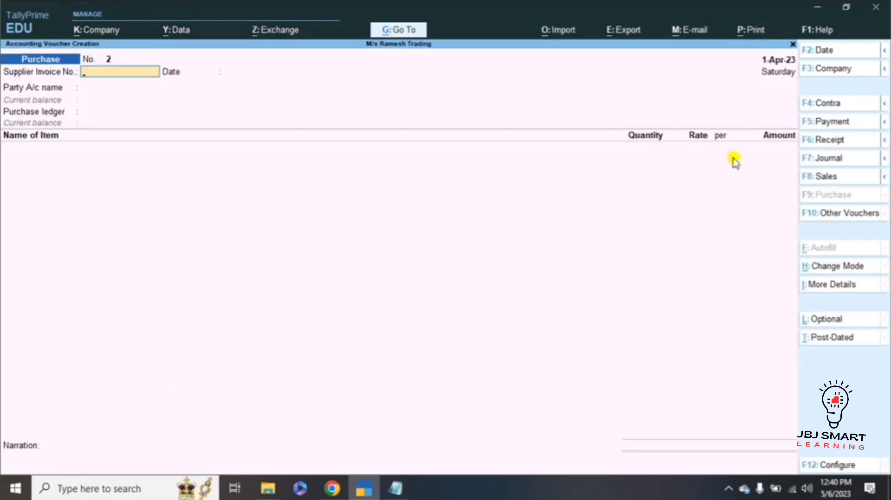
left_click(844, 213)
key("Down")
key("Down")
key("Down")
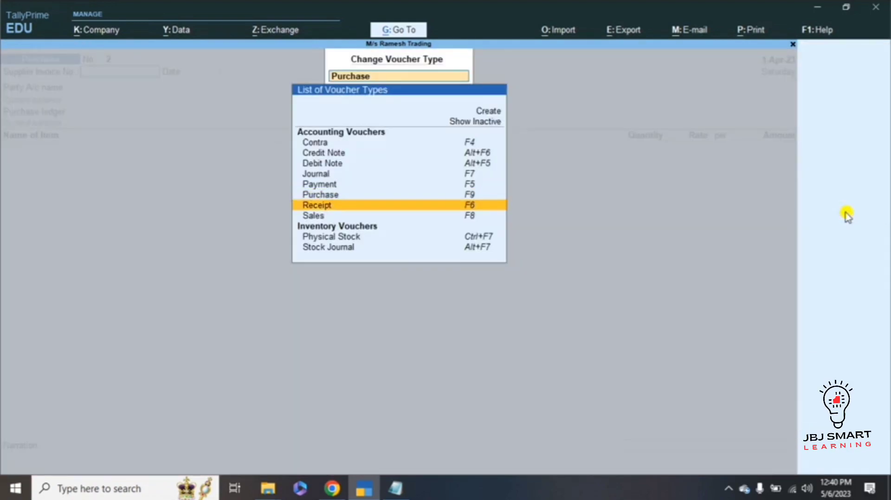
key("Return")
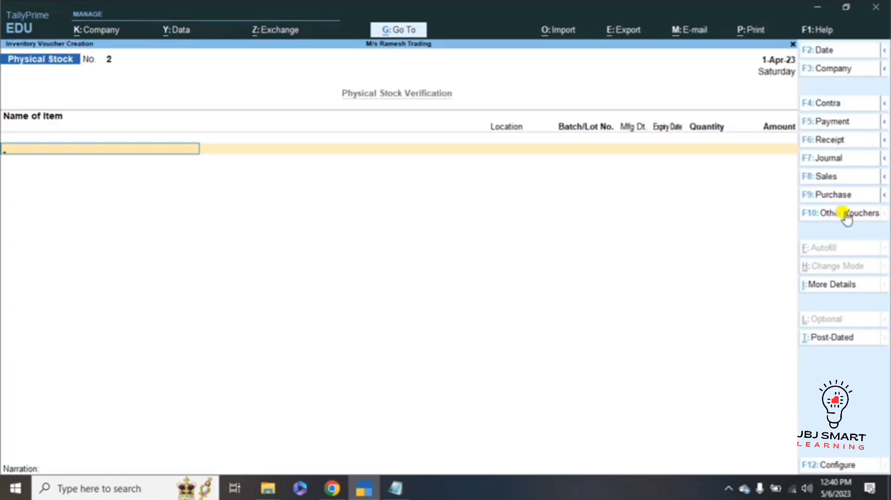
- Record UPS at location Shop 1 with a quantity of 0, save the Physical Stock voucher without narration and leave voucher entry
key("Down")
key("Down")
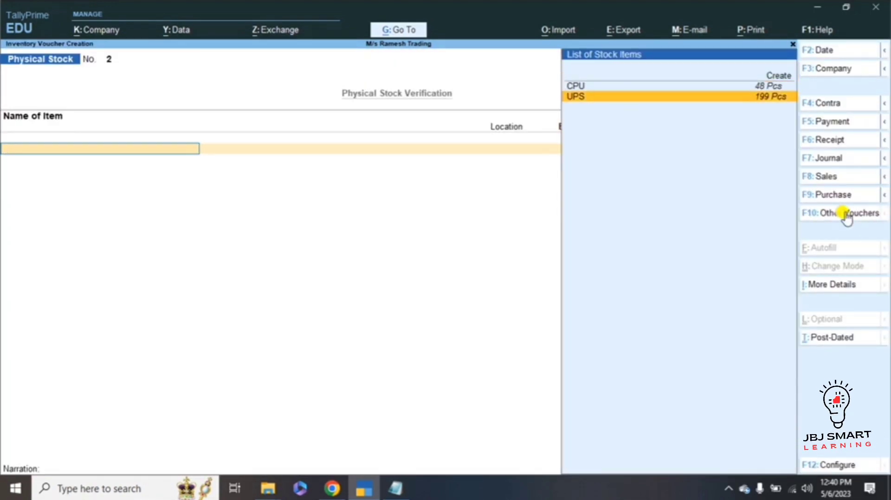
key("Return")
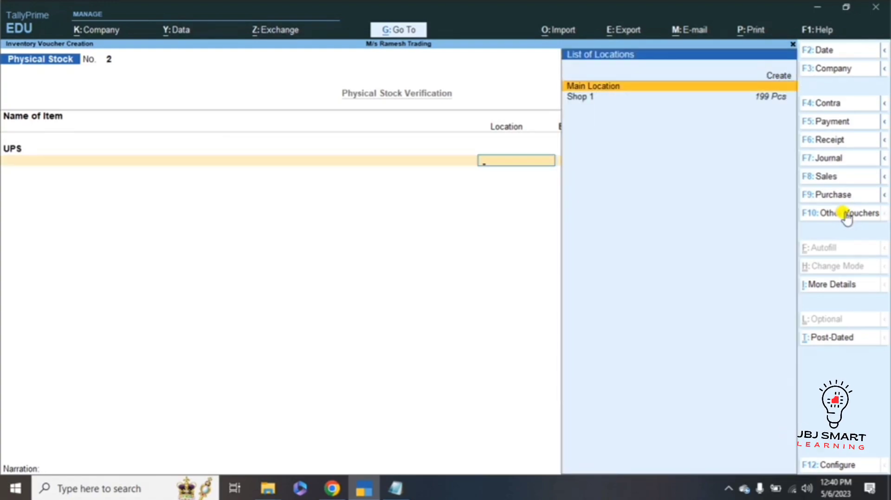
key("Down")
key("Return")
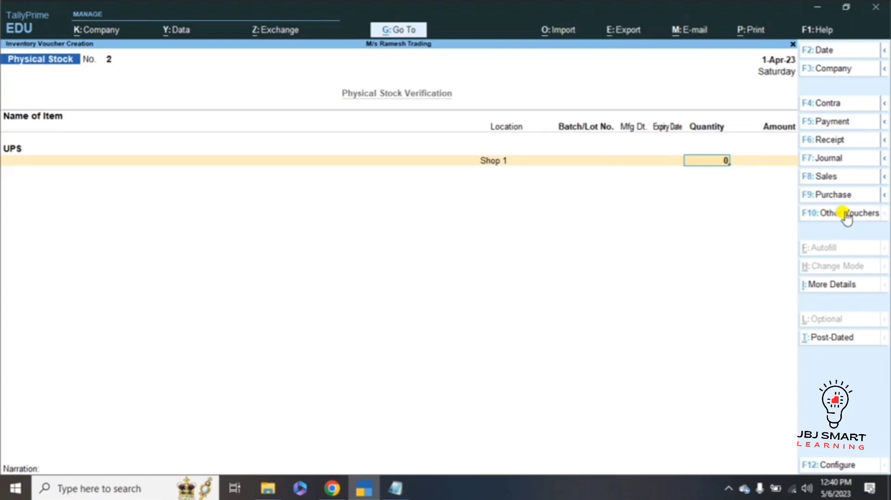
key("Return")
key("Return")
key("Return")
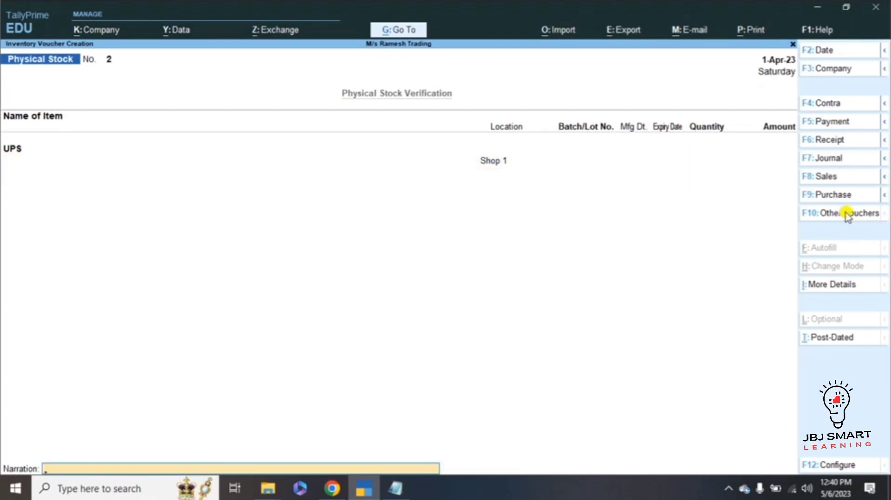
key("Escape")
key("Escape")
key("Return")
- Review the Stock Summary with the item's location breakdown to check the stock after the fire loss adjustment
key("Down")
key("Down")
key("Down")
key("Down")
key("Return")
key("Down")
key("Up")
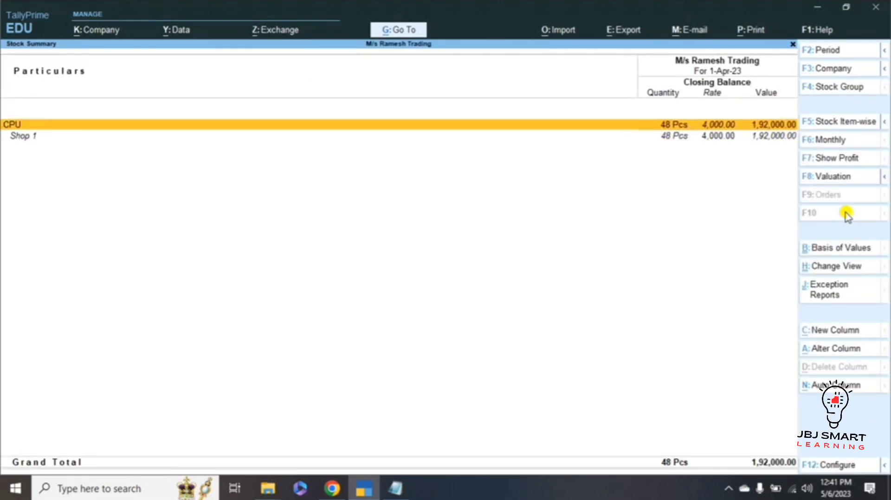
key("Down")
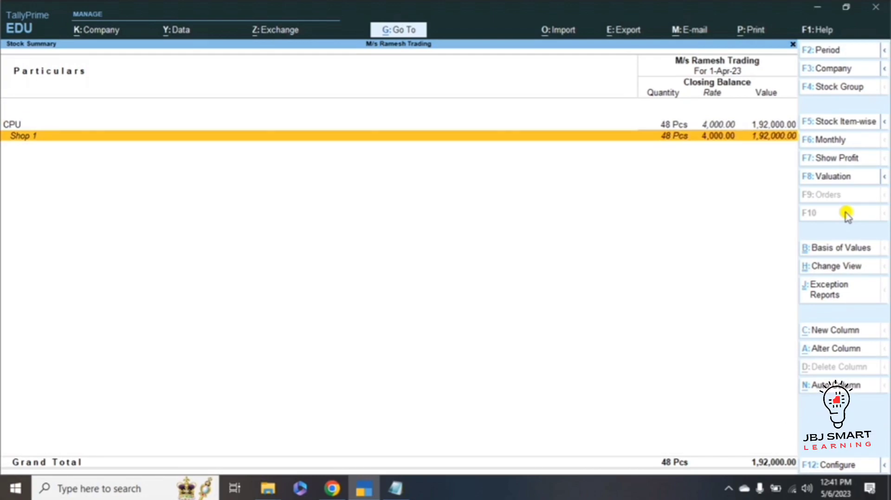
- View the Balance Sheet in detailed form and go to the Profit & Loss A/c entry under Assets
key("Escape")
key("Up")
key("Up")
key("Return")
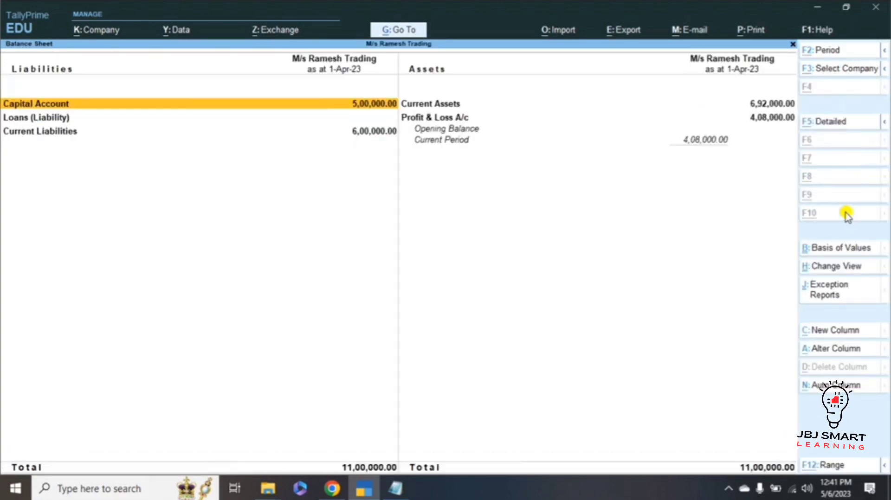
key("alt+F5")
key("Down")
key("Down")
key("Down")
key("Right")
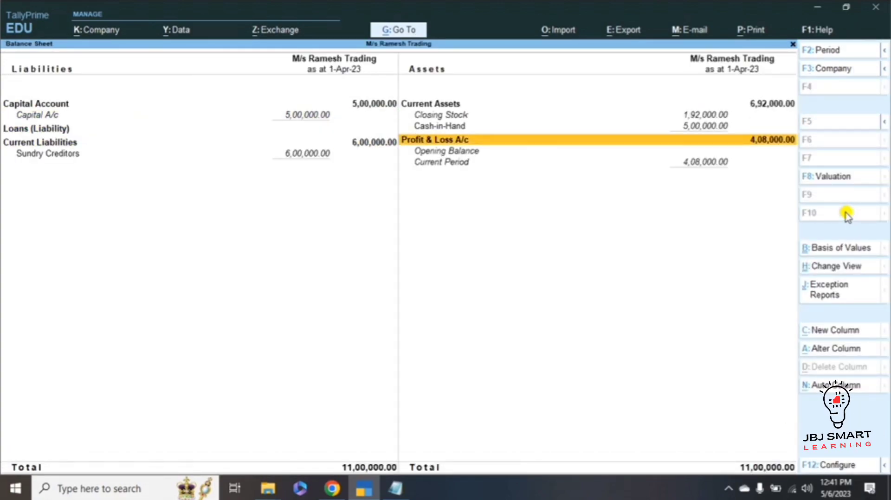
- Examine the Profit & Loss A/c details down to the gross loss, then return to the Gateway of Tally
key("Return")
key("Down")
key("Down")
key("Down")
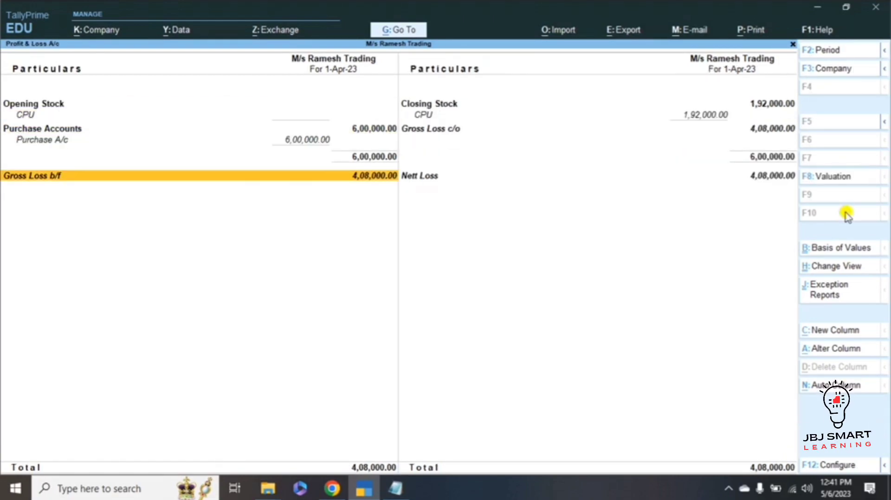
key("Escape")
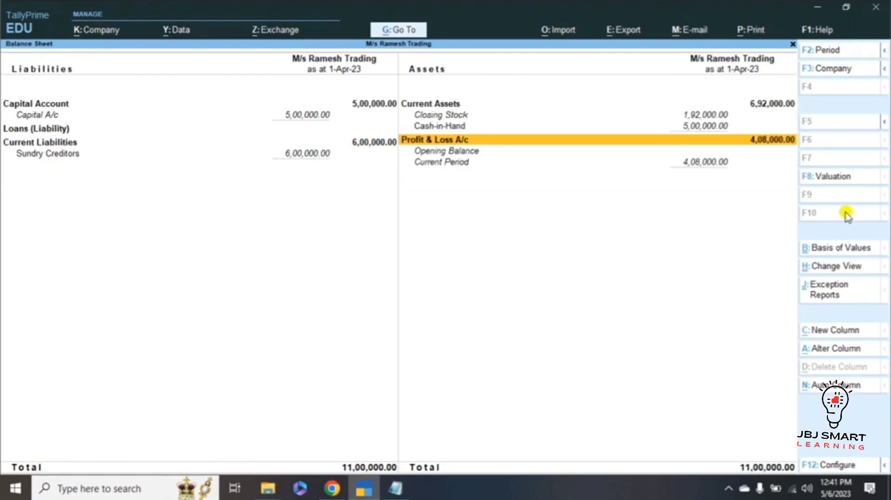
key("Escape")
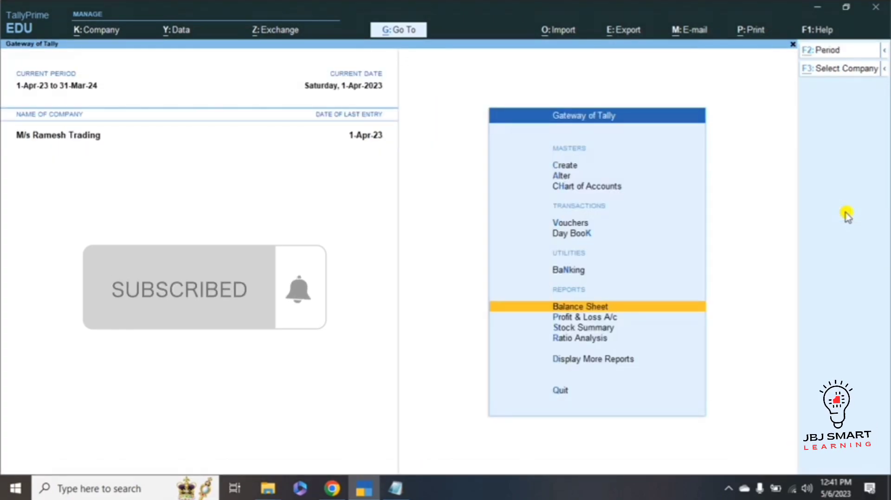
- Switch to the Notepad notes and go back up to the Physical Stock Verification heading to review the M/s Ramesh items
key("alt+Tab")
key("Up")
key("Up")
key("Up")
key("Up")
key("Up")
key("Up")
key("Up")
key("Up")
key("Up")
key("Up")
key("Up")
key("Up")
key("Up")
key("Up")
key("Up")
key("Up")
key("Up")
key("Up")
key("Up")
key("Up")
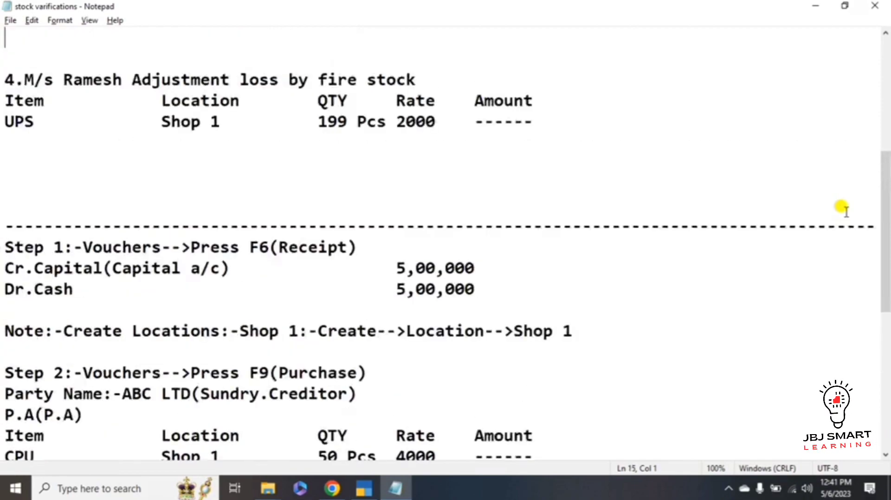
key("Up")
key("Up")
key("Up")
key("Up")
key("Up")
key("Up")
key("Up")
key("Up")
key("Up")
key("Up")
key("Up")
key("Up")
key("Up")
key("Up")
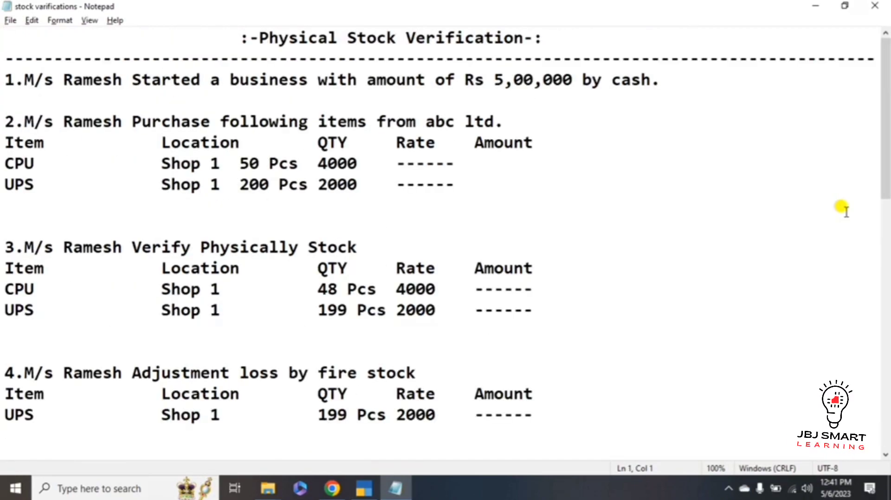